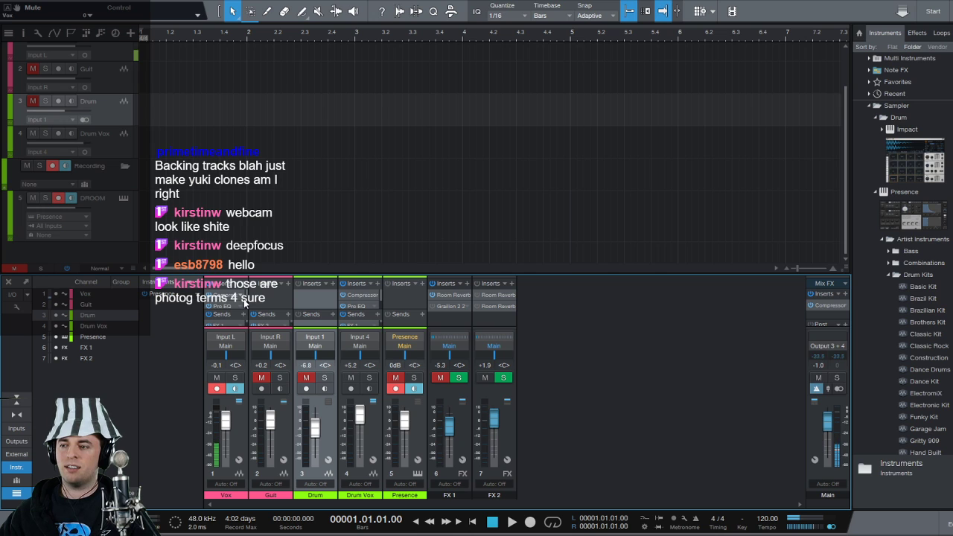
Step: Raise the Main output fader to -0.5 dB
drag(231, 304, 232, 305)
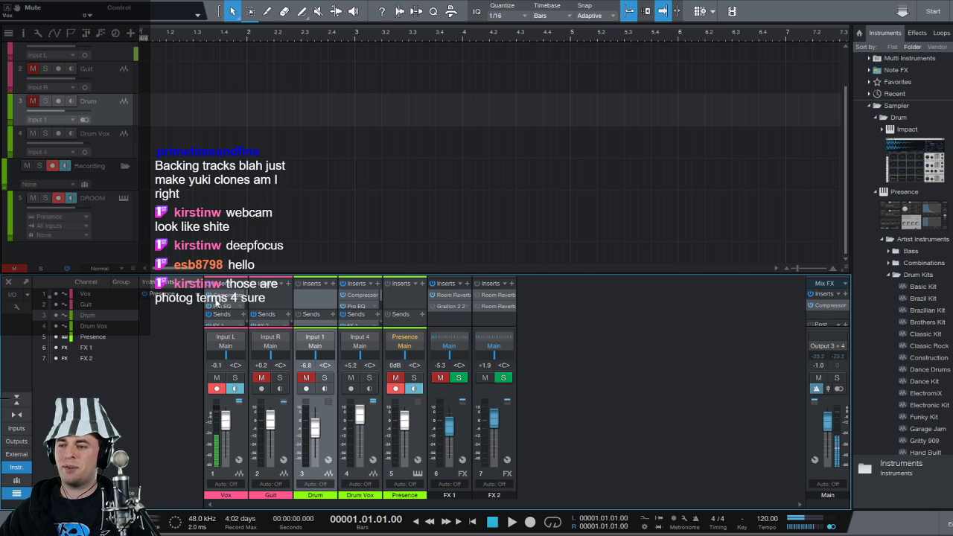
drag(828, 424, 828, 421)
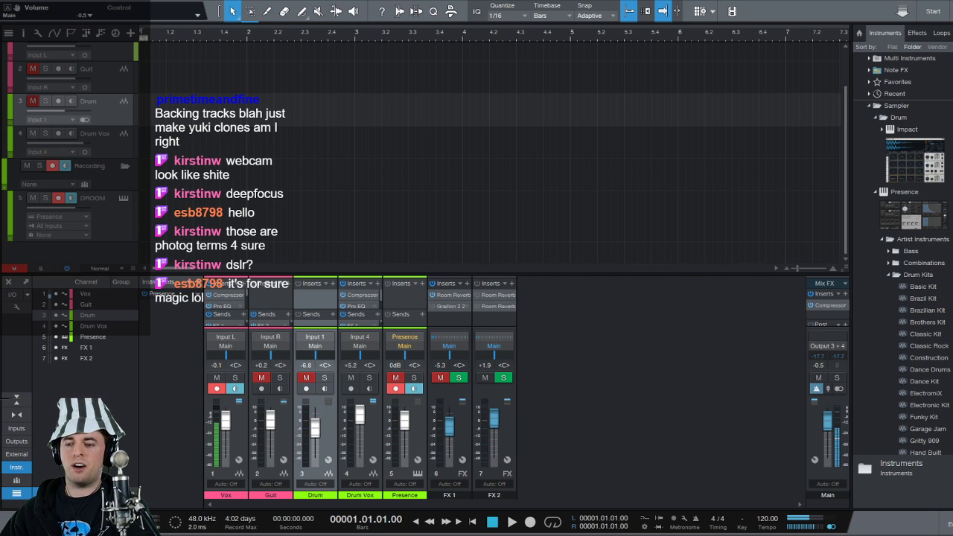
scroll(86, 184, up, 1)
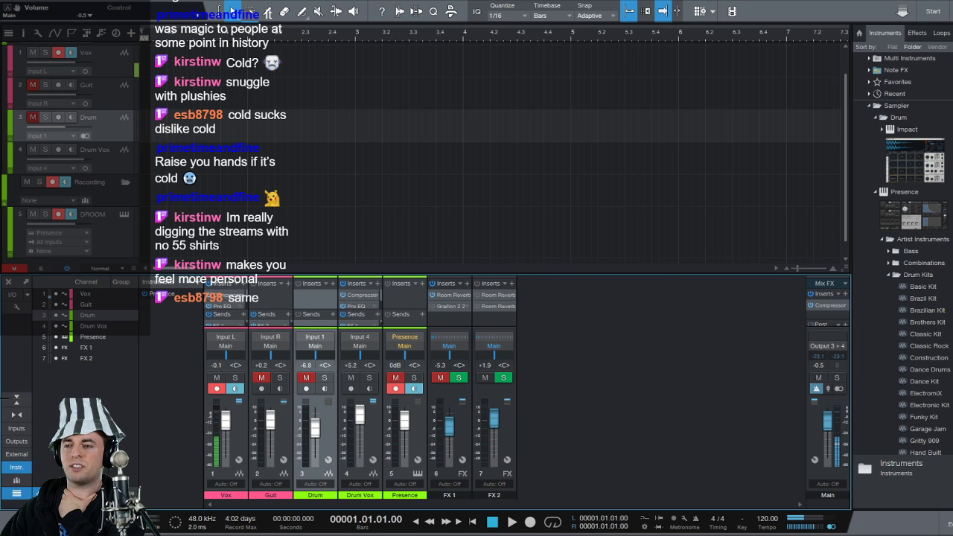
Step: Place the song's stereo audio on the Vox track, starting at bar 1
click(177, 77)
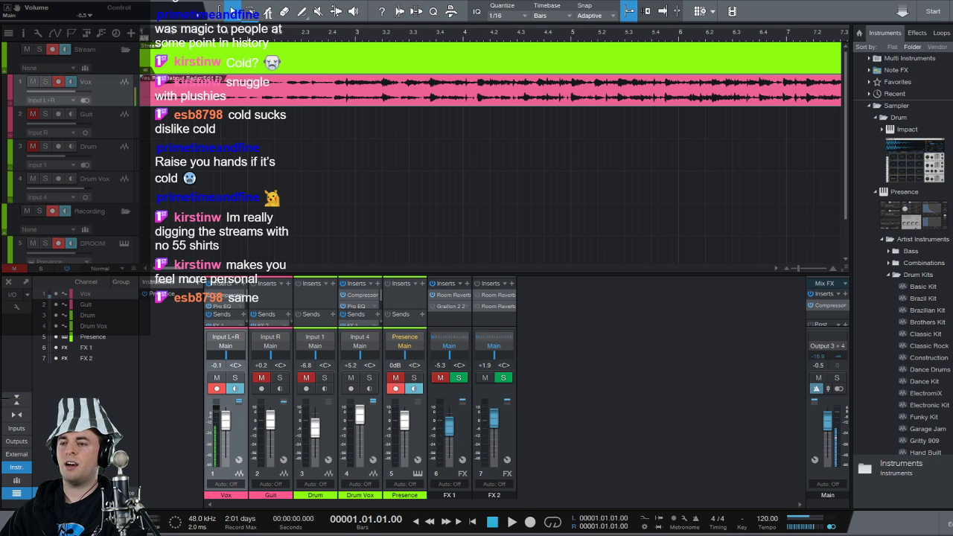
scroll(491, 149, down, 1)
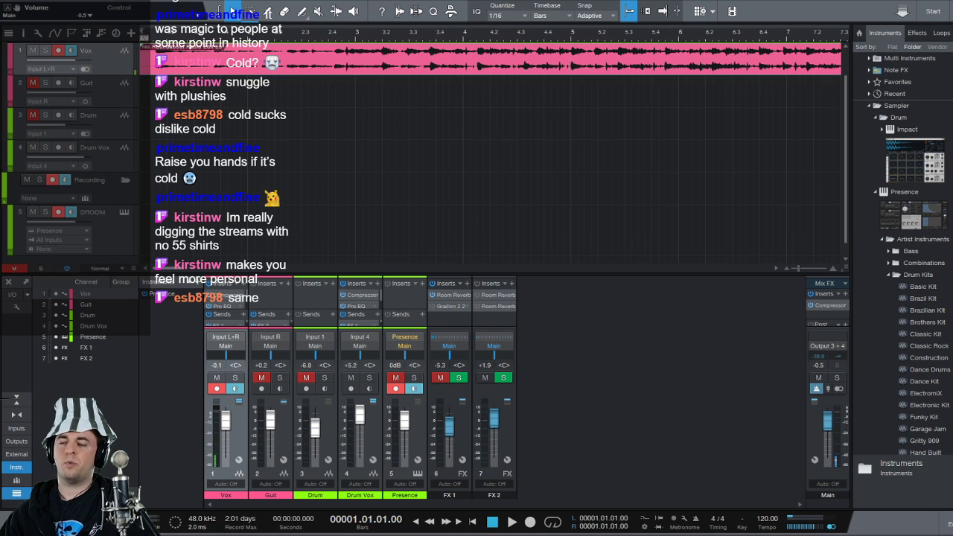
scroll(491, 149, up, 1)
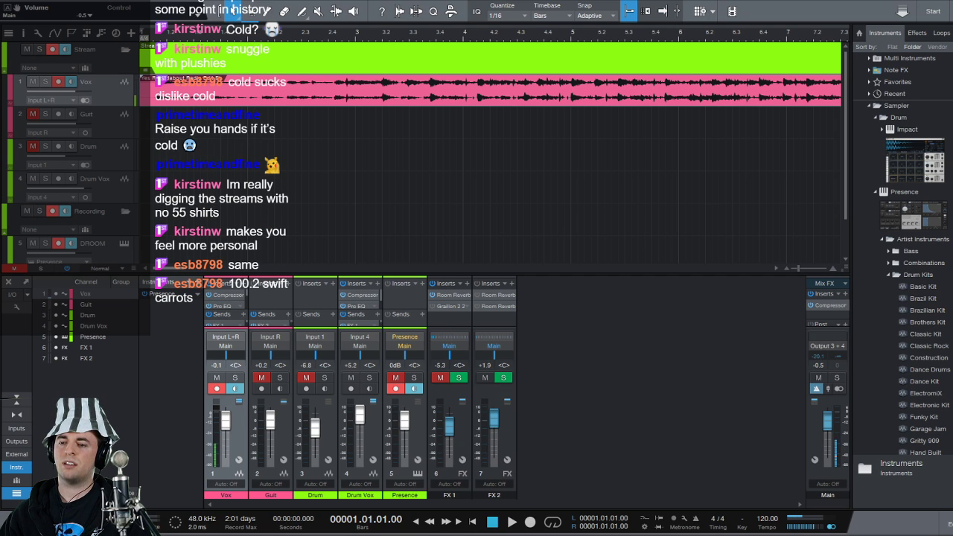
Step: Listen to the opening bars of the song clip on the Vox track from the start
click(232, 186)
key(space)
key(space)
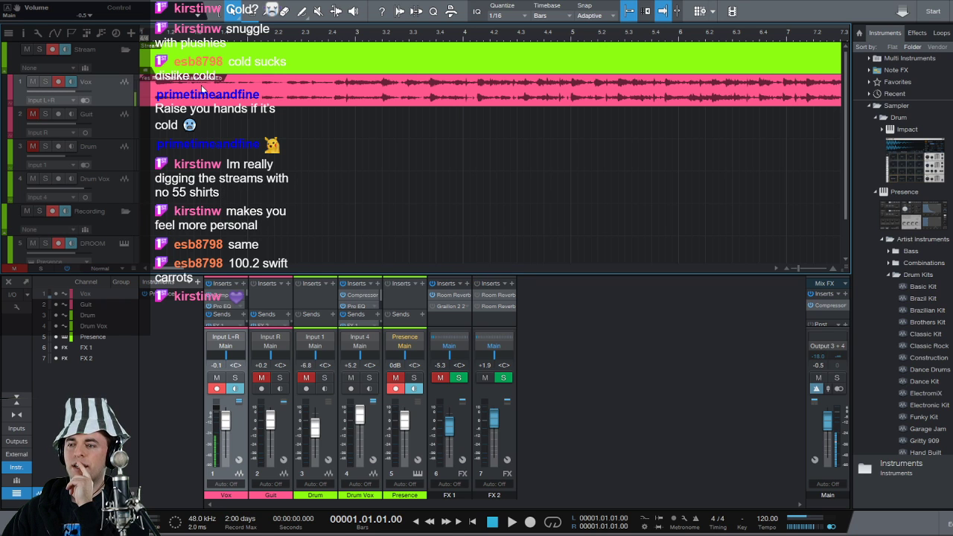
click(203, 96)
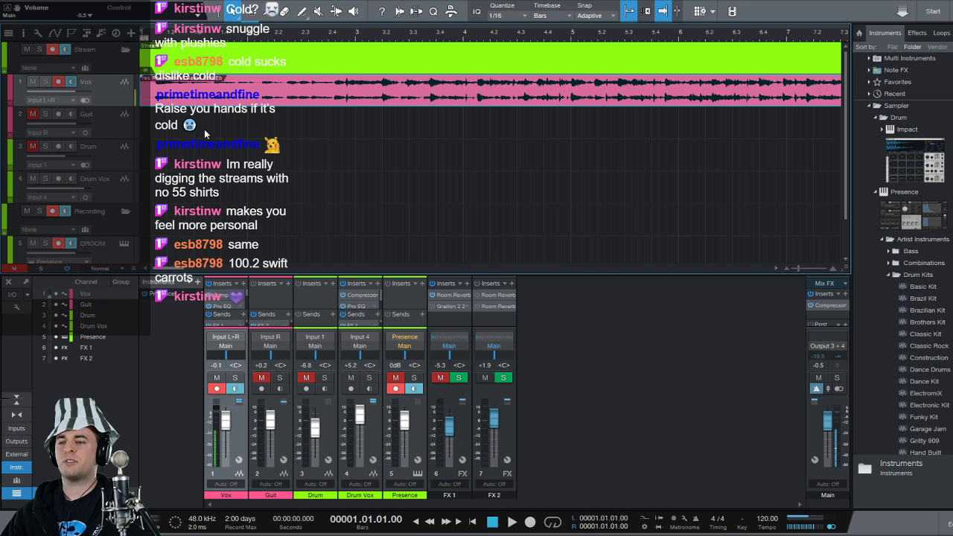
key(space)
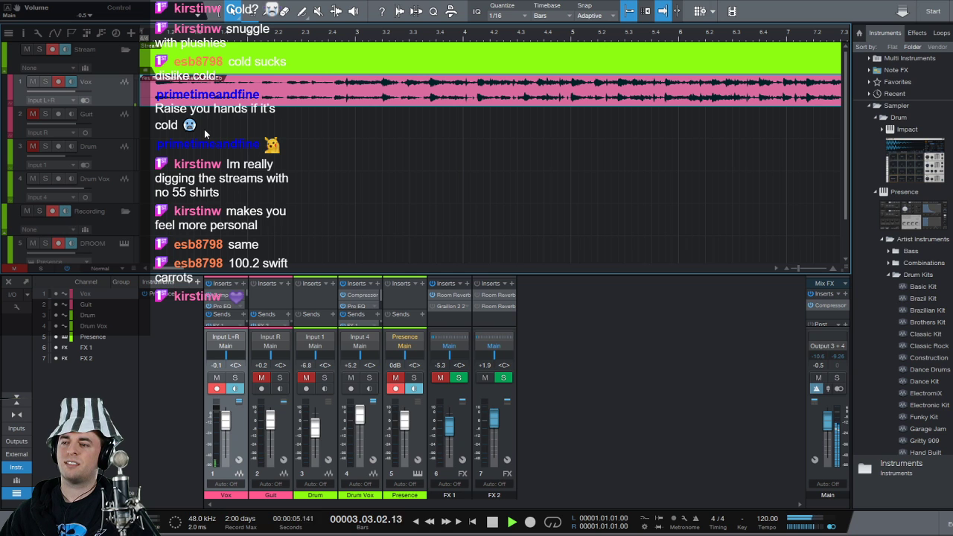
key(space)
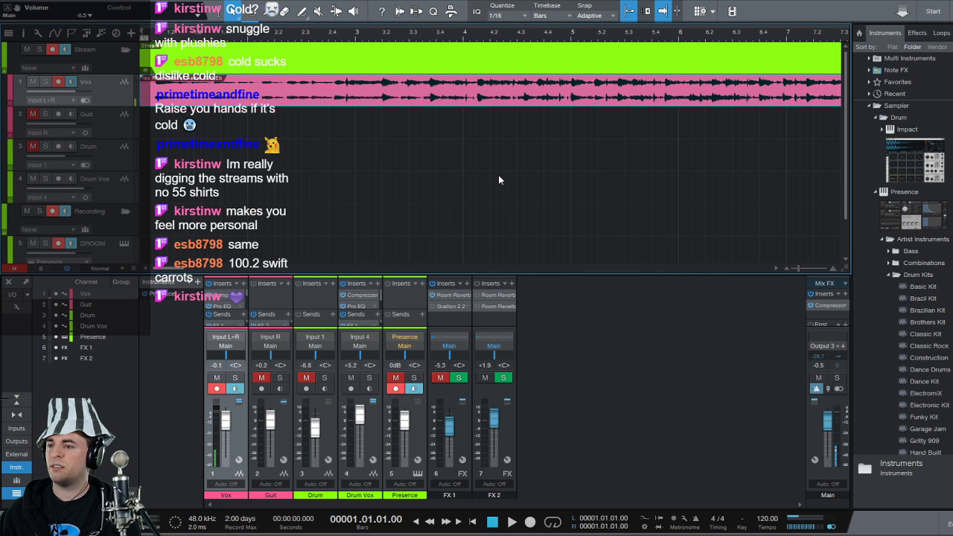
Step: Show the song clip's full length and audition passages from about bar 86 and from bar 67
key(w)
key(w)
key(w)
key(w)
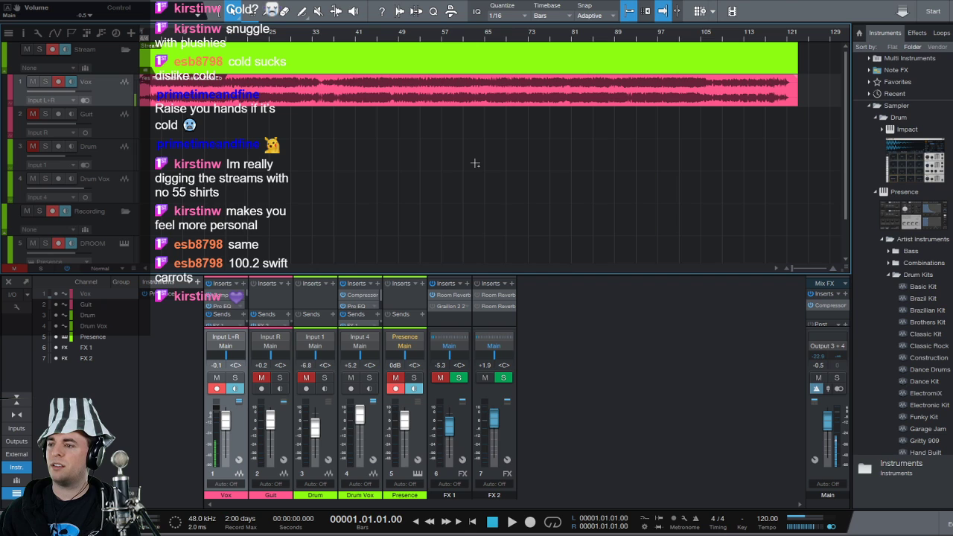
click(801, 32)
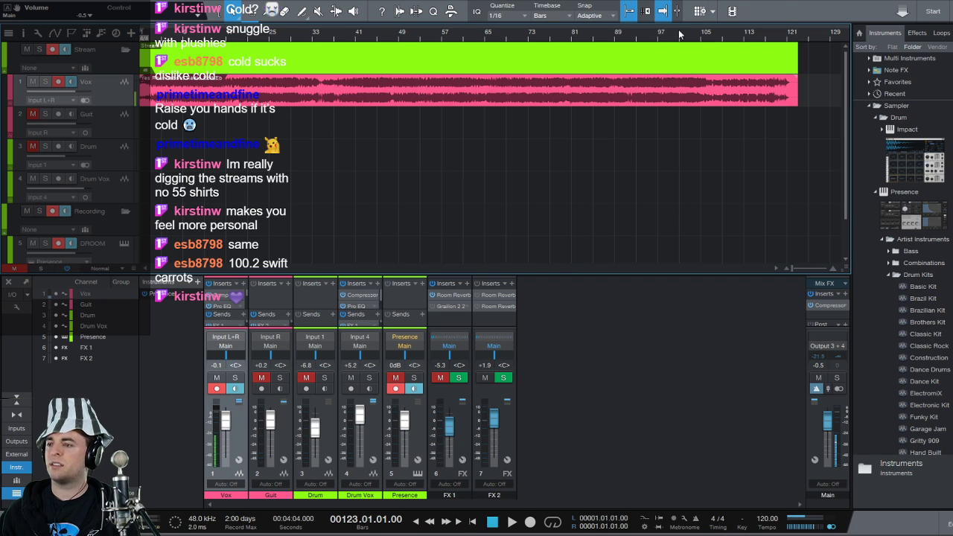
click(601, 41)
key(space)
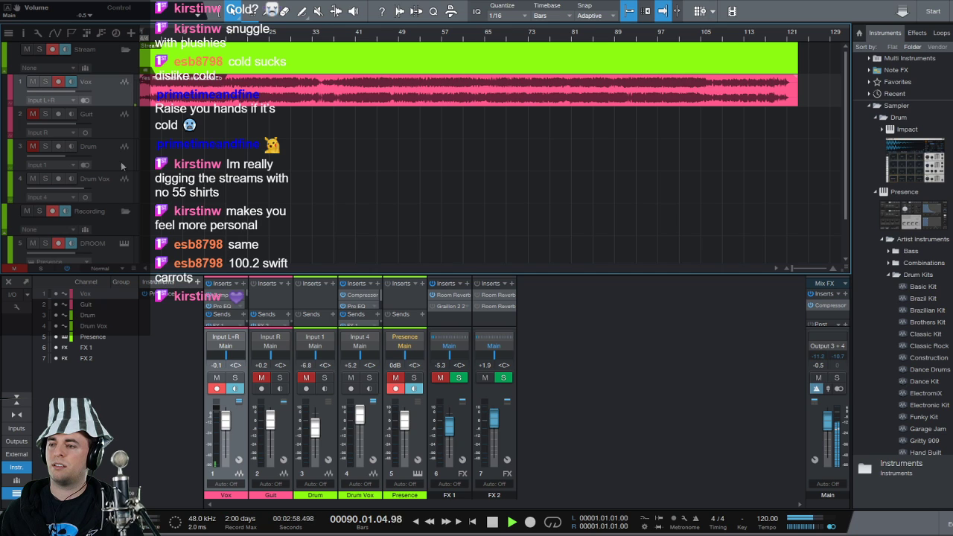
key(space)
click(498, 36)
key(space)
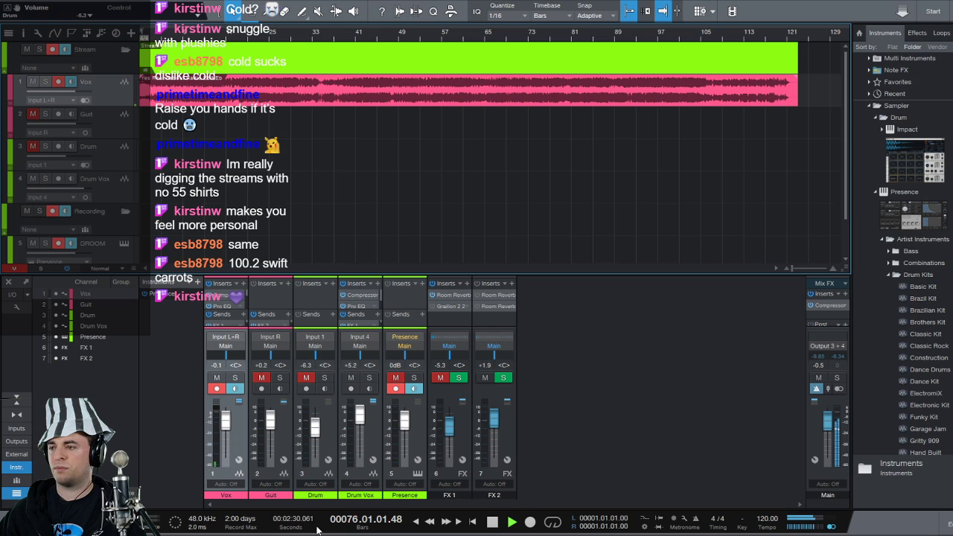
key(space)
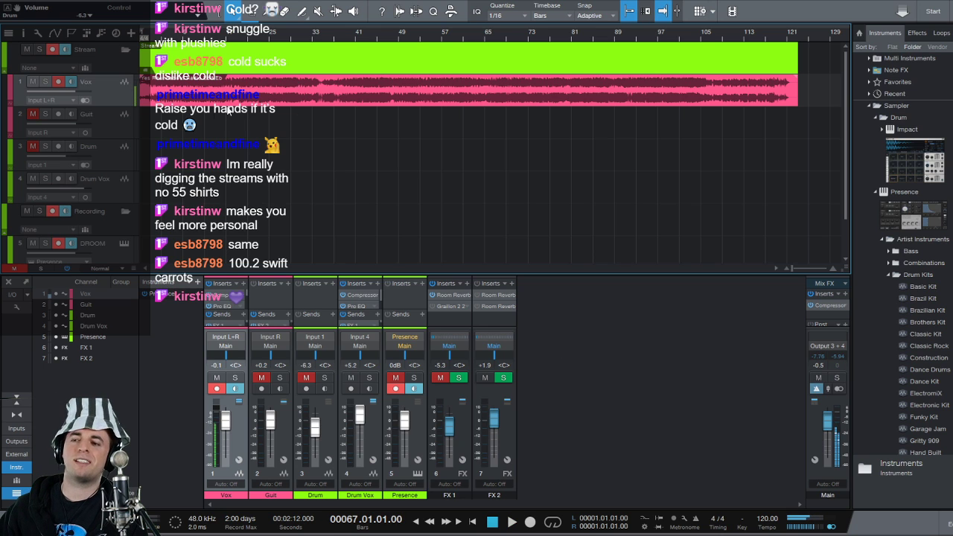
Step: Add an audio track named Reference in the Recording folder and move the song clip from Vox onto it
click(112, 67)
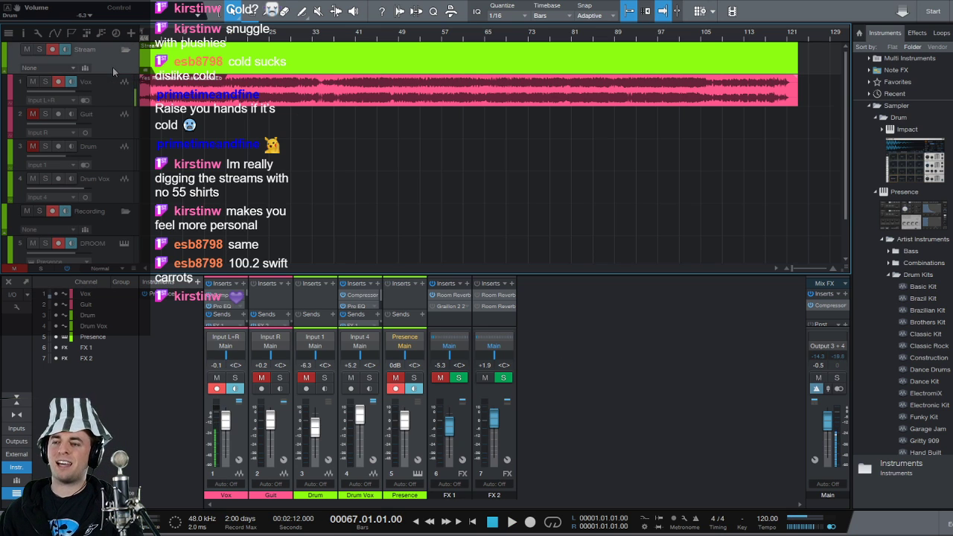
scroll(179, 149, down, 1)
scroll(179, 150, up, 1)
scroll(179, 149, down, 1)
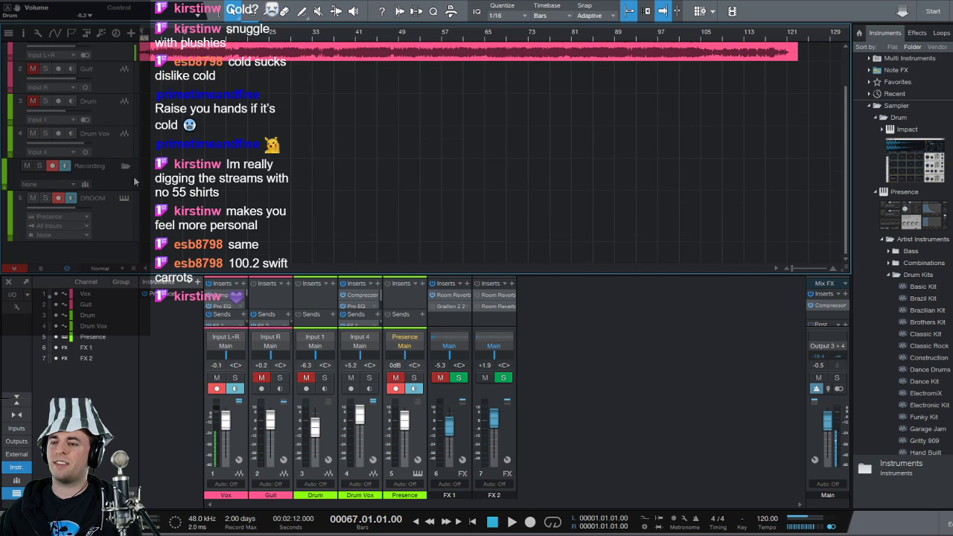
click(108, 179)
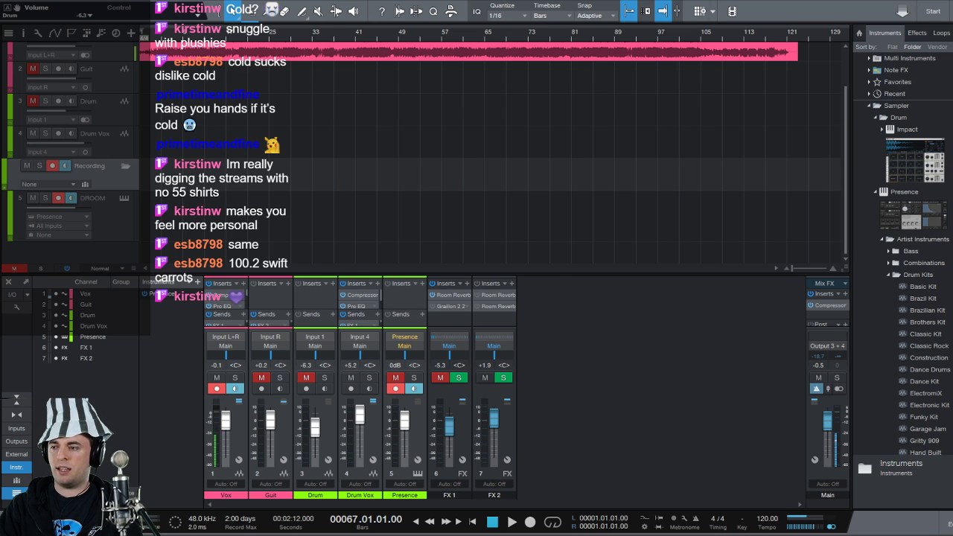
key(t)
drag(281, 51, 280, 209)
Step: Lower the Reference track's volume to -15.5 dB while listening to the song
key(space)
key(space)
drag(70, 209, 43, 214)
key(space)
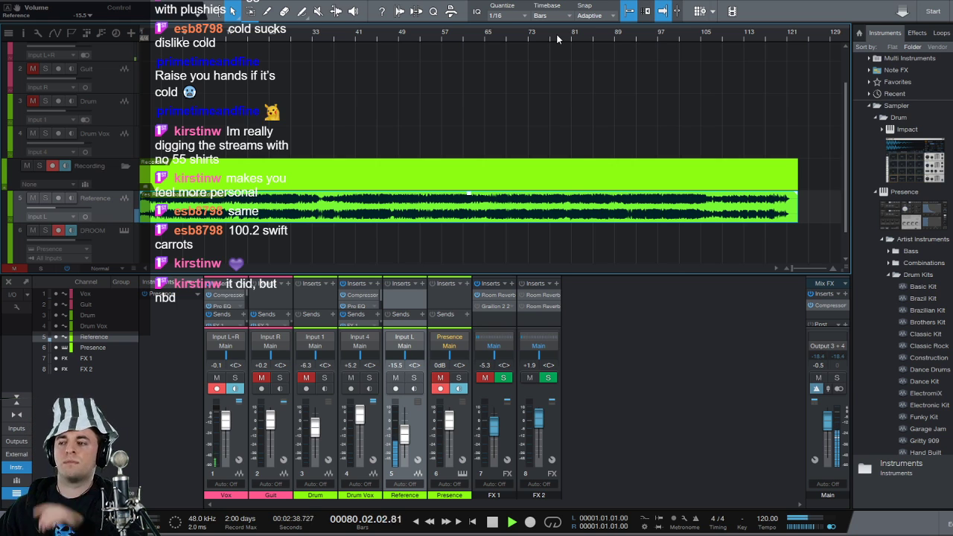
key(space)
Step: Replace the clip on the Reference track with Roundabout KYO Eb at bar 1 and play it from the start
key(Delete)
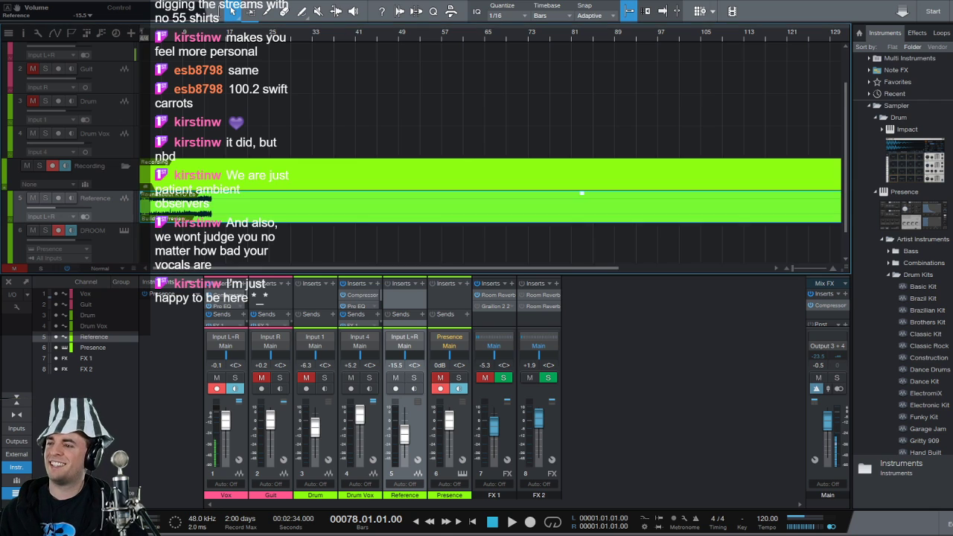
click(148, 36)
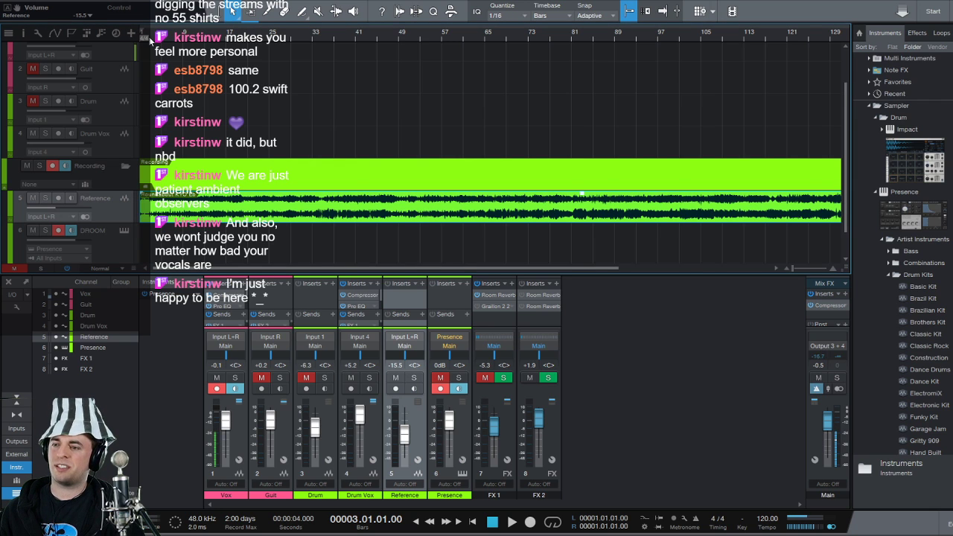
key(space)
key(space)
key(space)
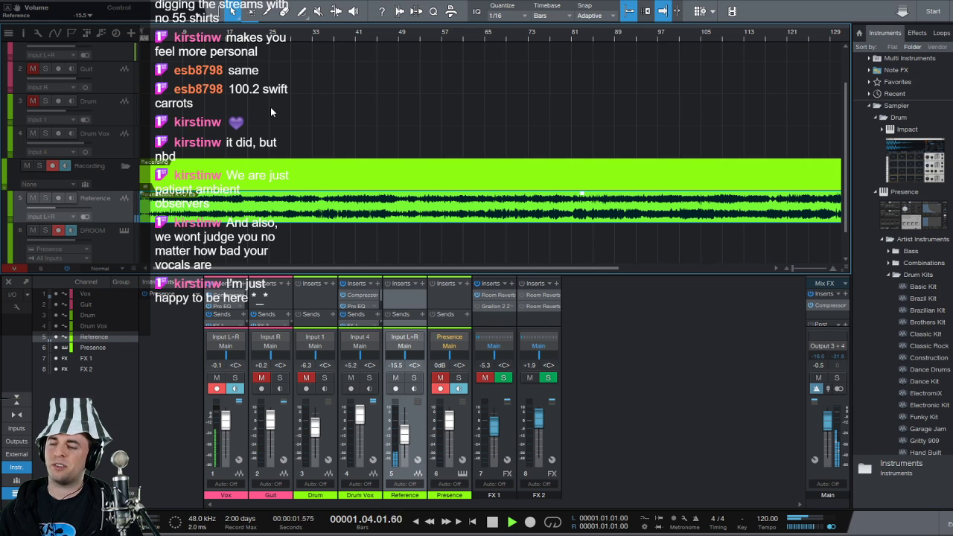
key(space)
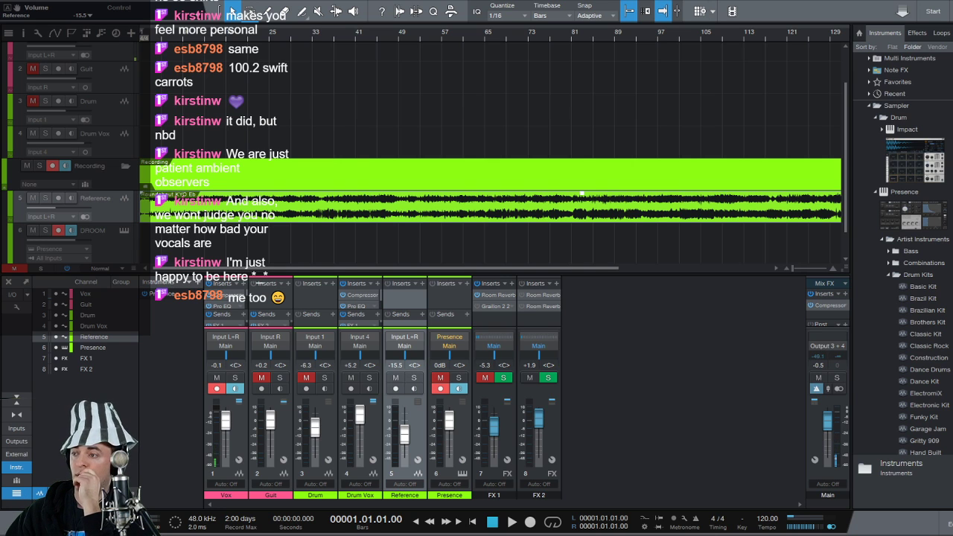
key(space)
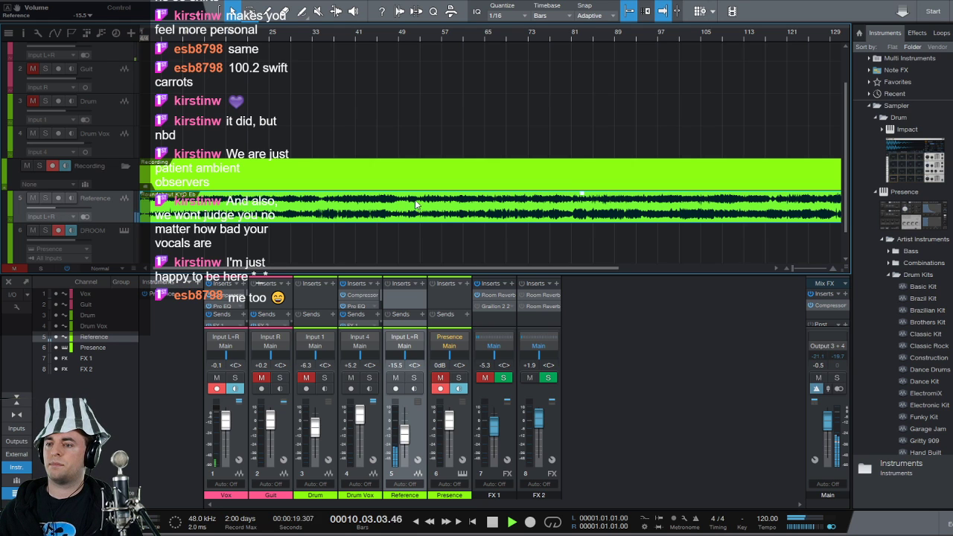
key(space)
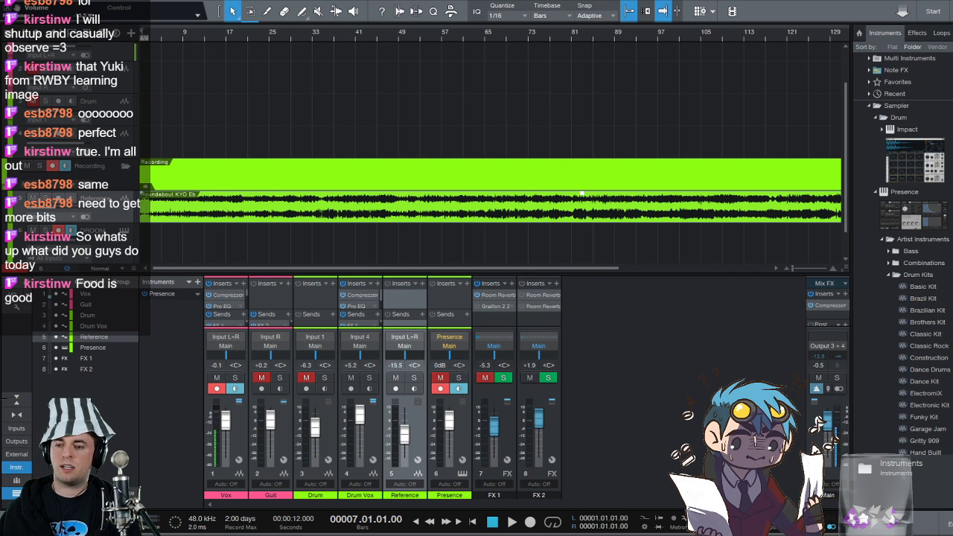
Step: Add an audio track and a folder track, both named Bass, below the DROOM track
scroll(155, 210, down, 2)
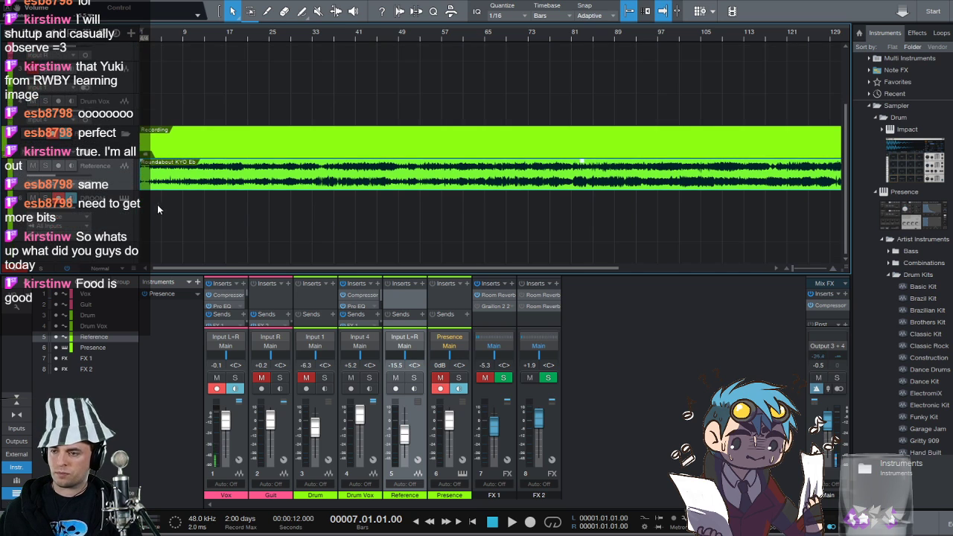
click(114, 239)
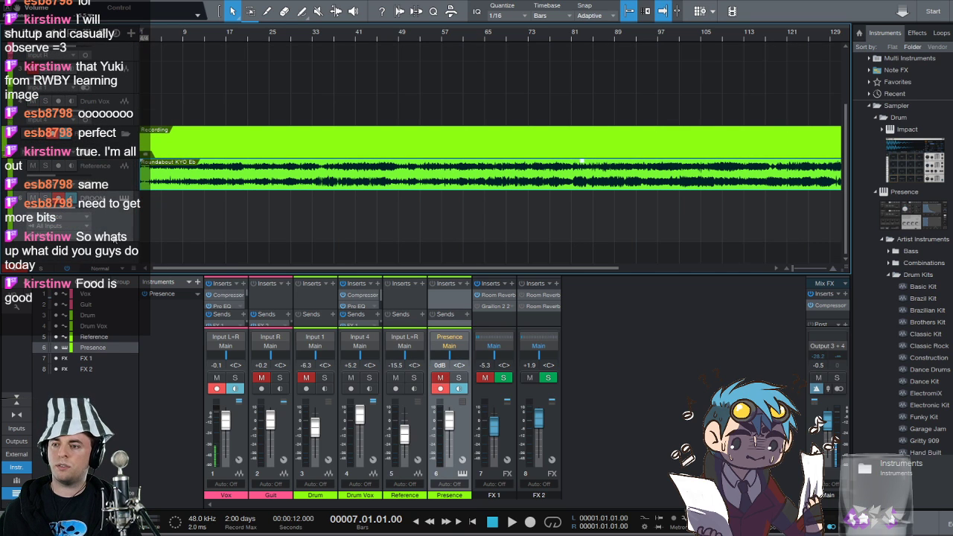
click(73, 201)
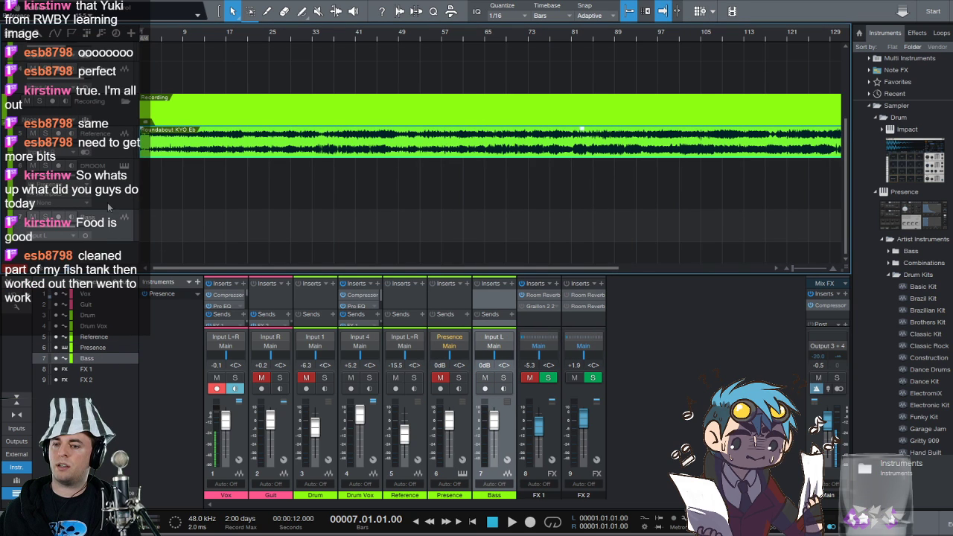
click(109, 209)
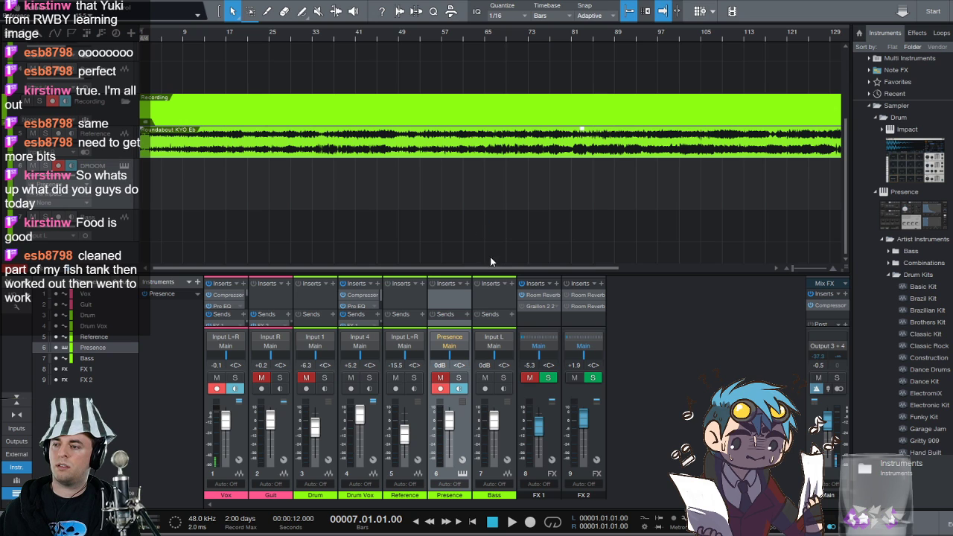
click(207, 236)
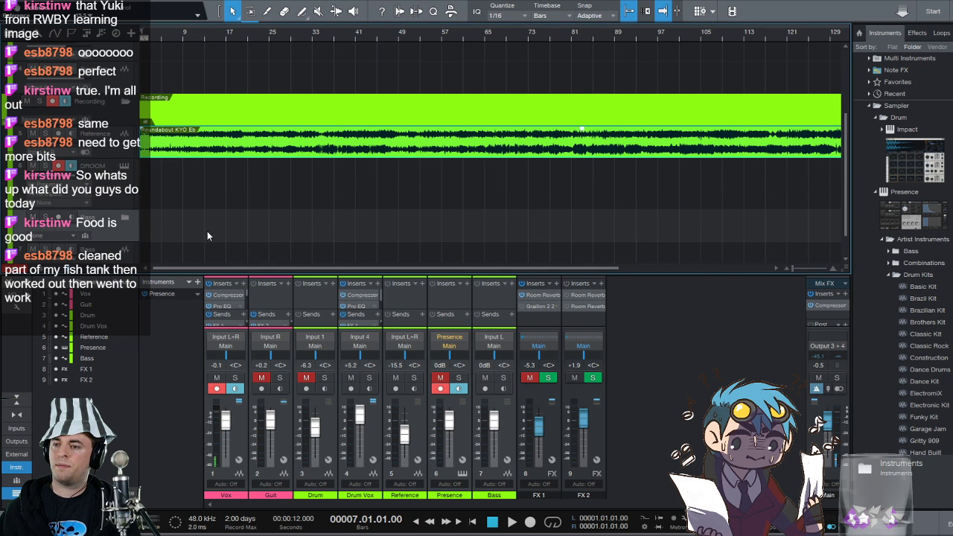
Step: Replace the single Bass audio track in the Bass folder with three blue tracks, Bass 1, Bass 2 and Bass 3, on Input 2
scroll(207, 236, down, 1)
click(116, 232)
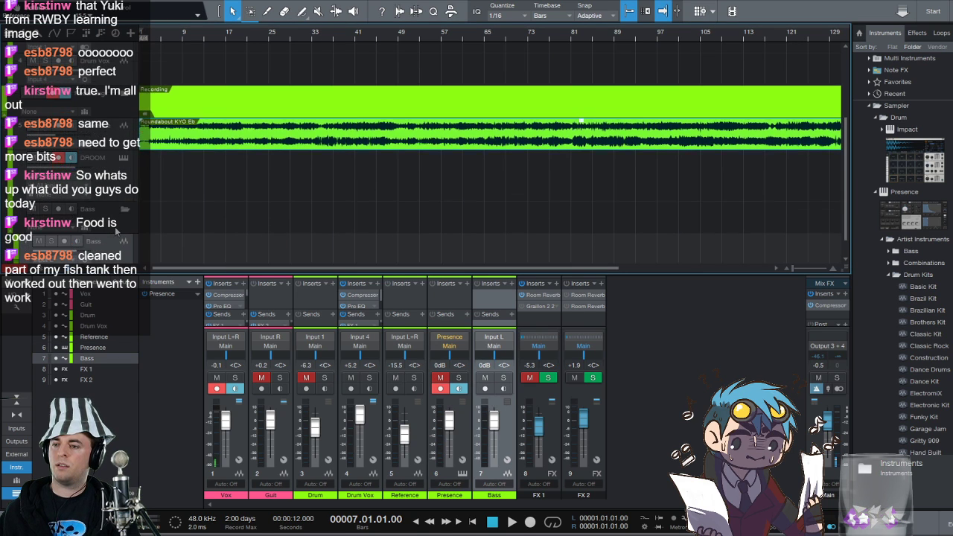
scroll(115, 232, down, 2)
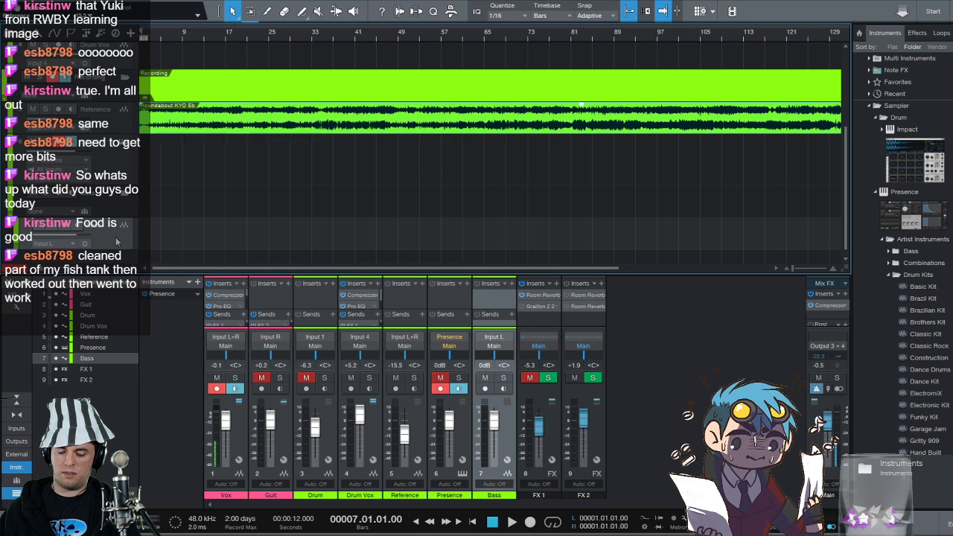
key(Delete)
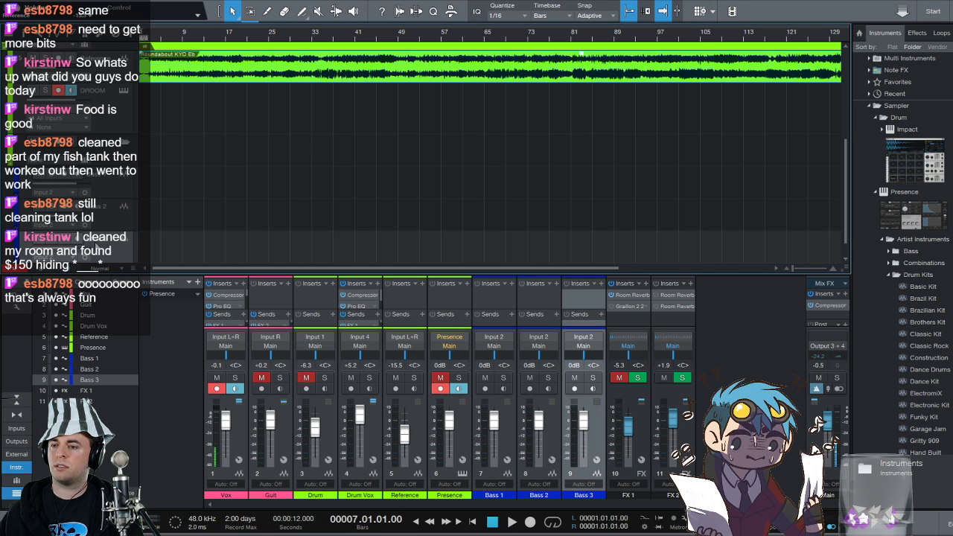
Step: Set the Bass 1 track's input to Input L+R
scroll(102, 242, down, 1)
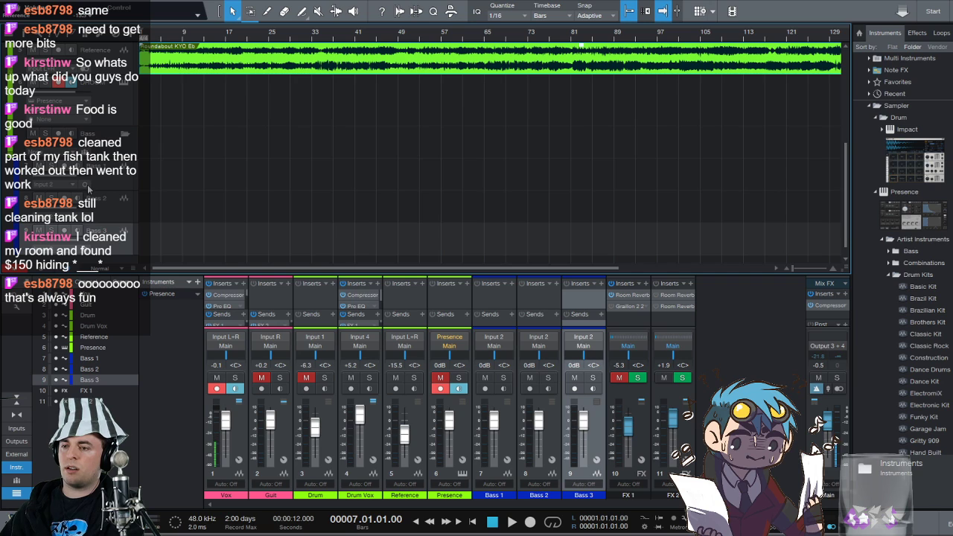
scroll(87, 189, up, 4)
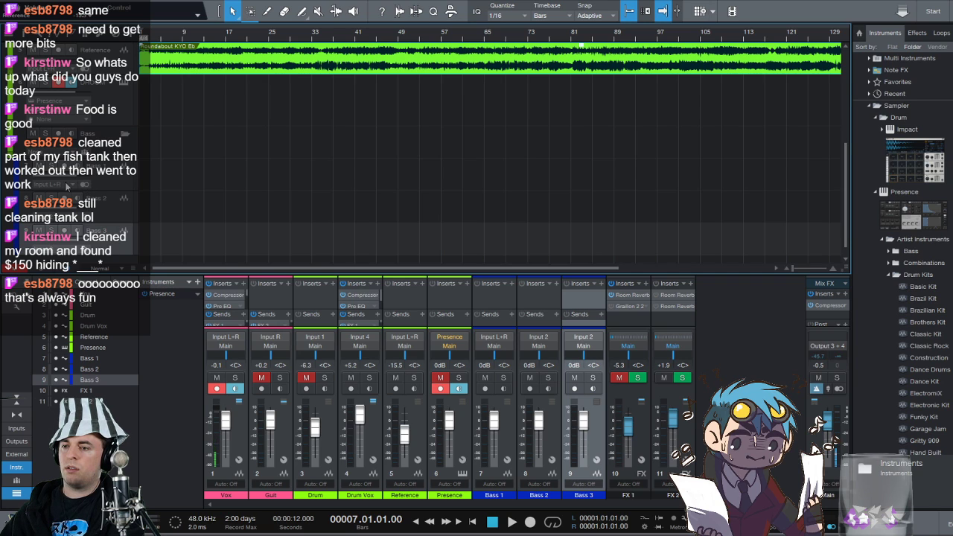
Step: Set the Bass 1 track's input to Input 2 and arm the track for recording
scroll(82, 189, down, 4)
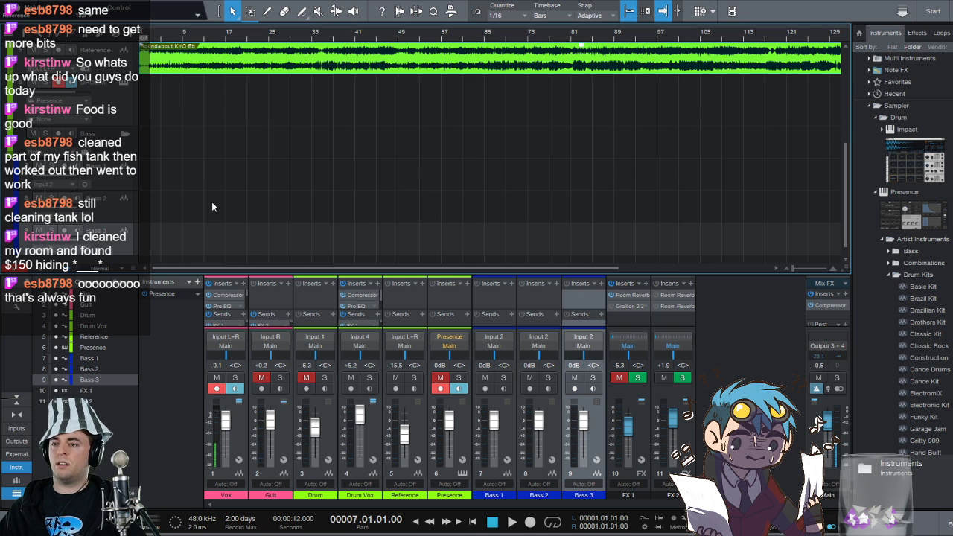
click(64, 166)
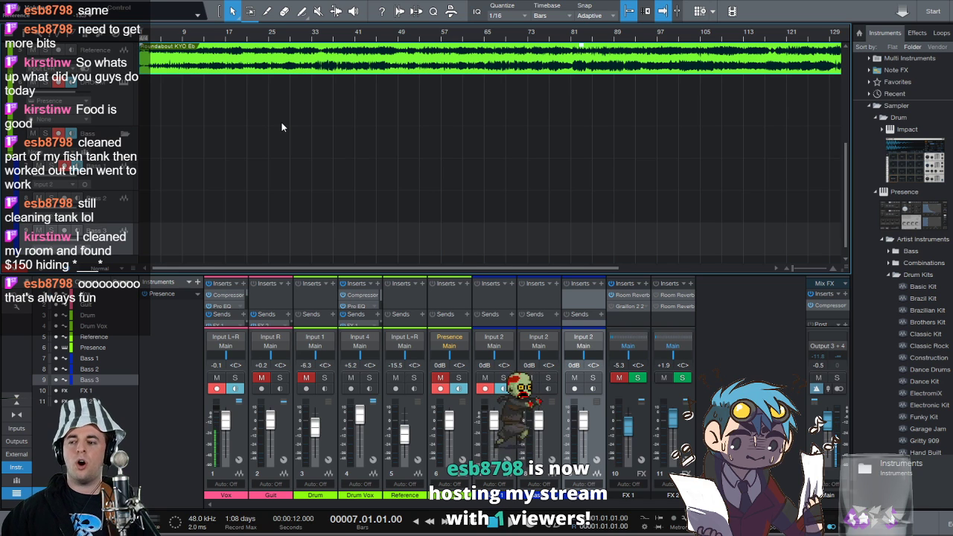
key(shift+e)
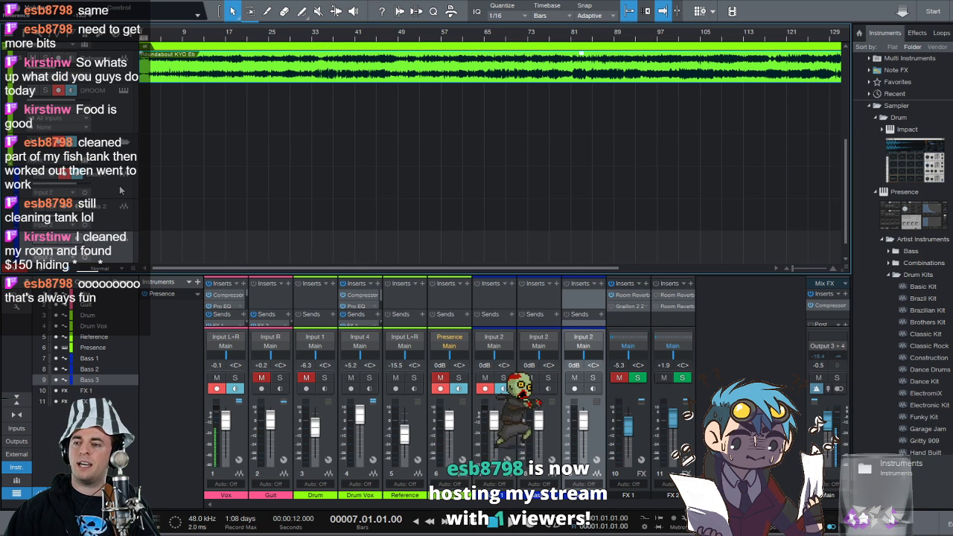
key(shift+e)
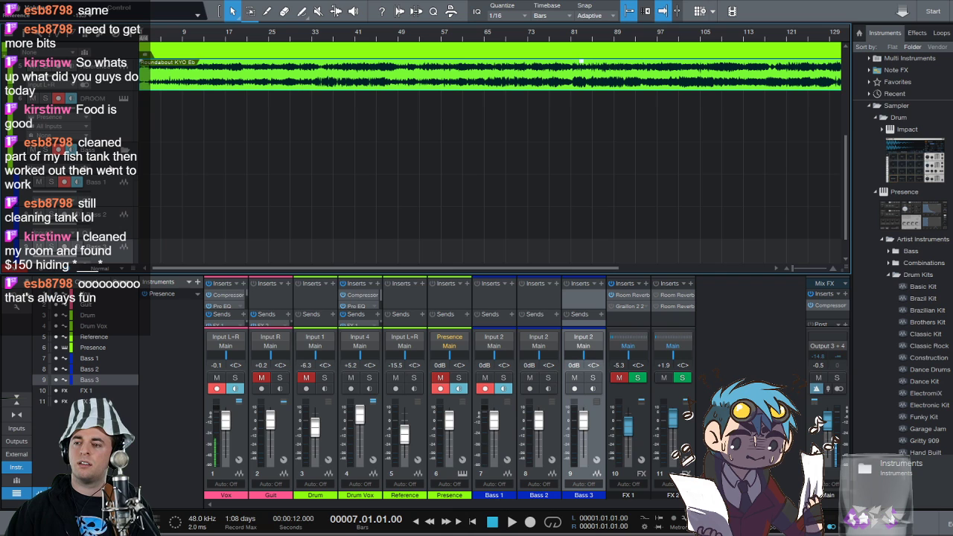
scroll(104, 150, up, 5)
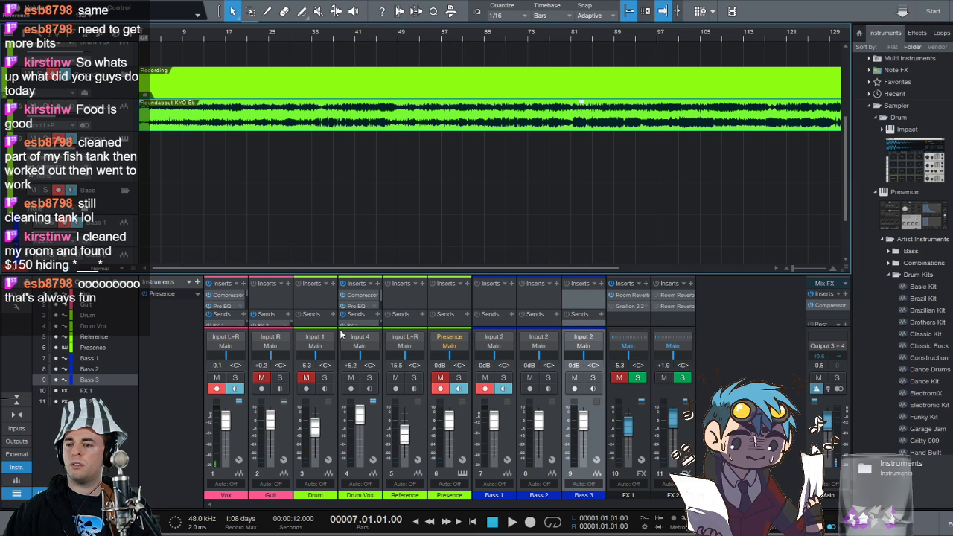
click(235, 390)
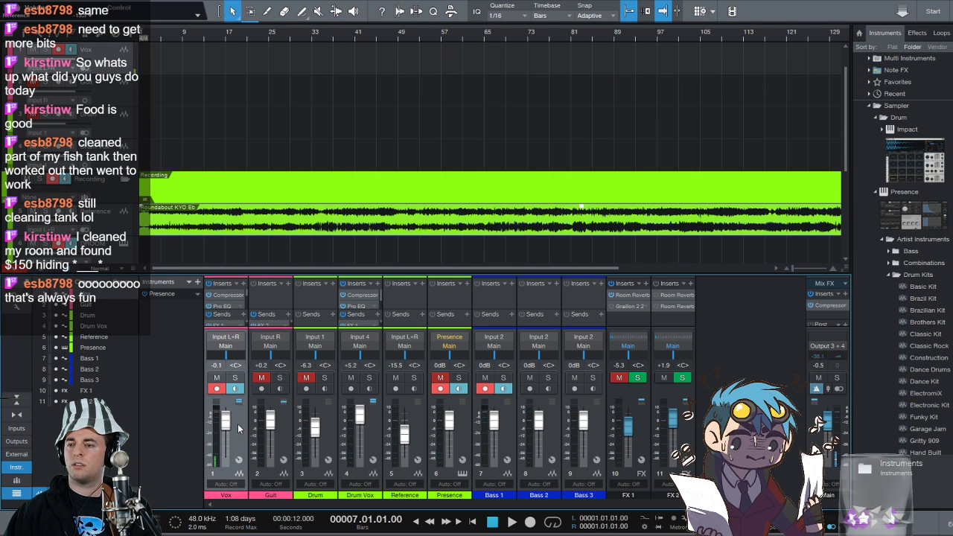
scroll(90, 98, up, 1)
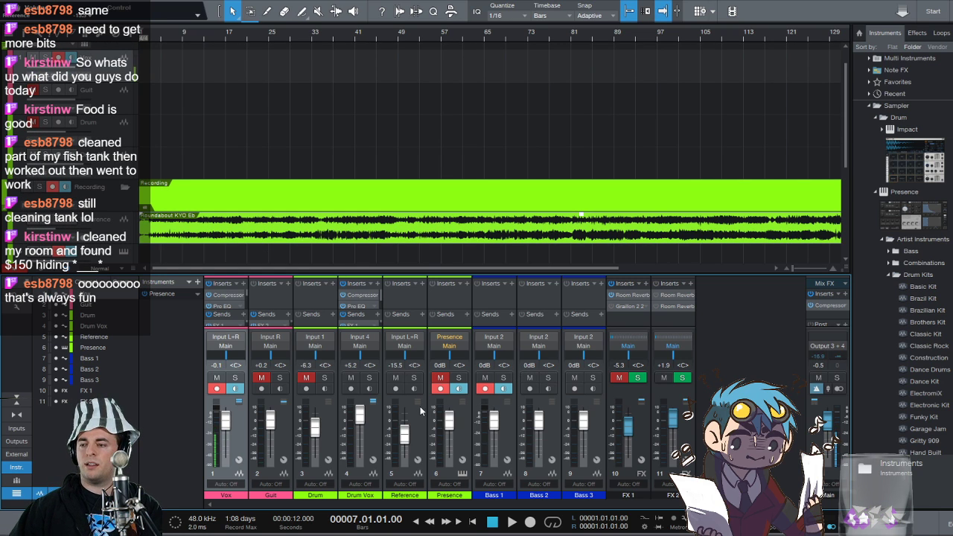
scroll(147, 186, down, 6)
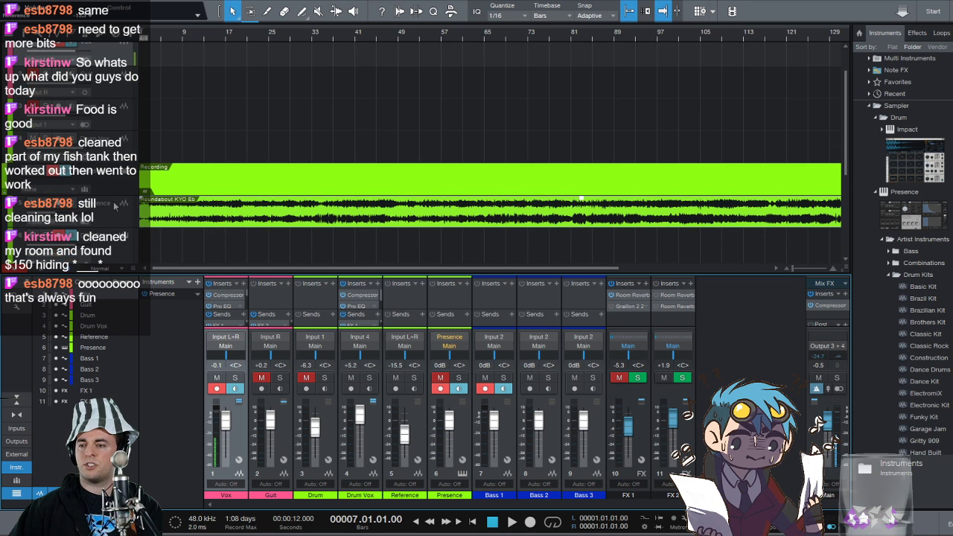
scroll(109, 239, down, 2)
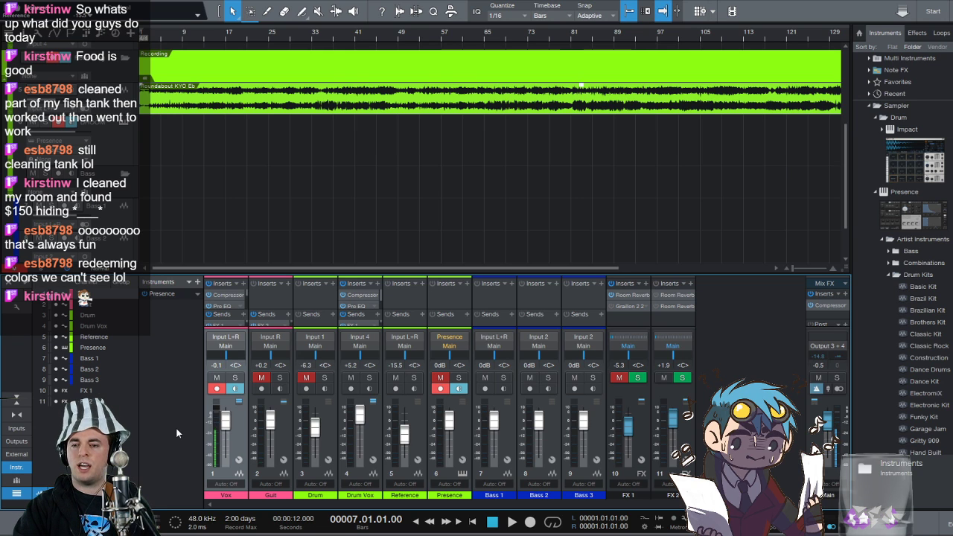
Step: Undo the recent edits back past the Bass tracks and the creation of the Reference track
key(ctrl+z)
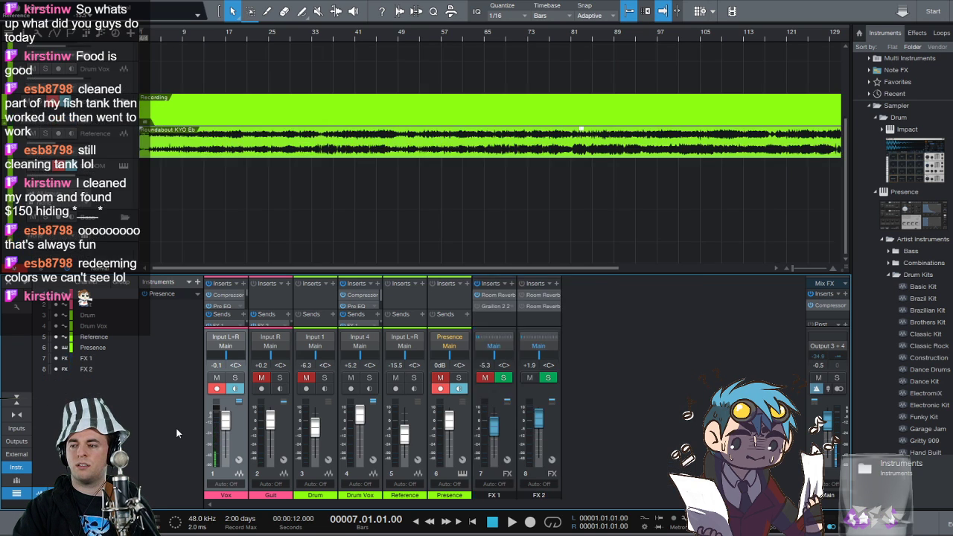
key(ctrl+z)
key(ctrl+z)
key(ctrl+z)
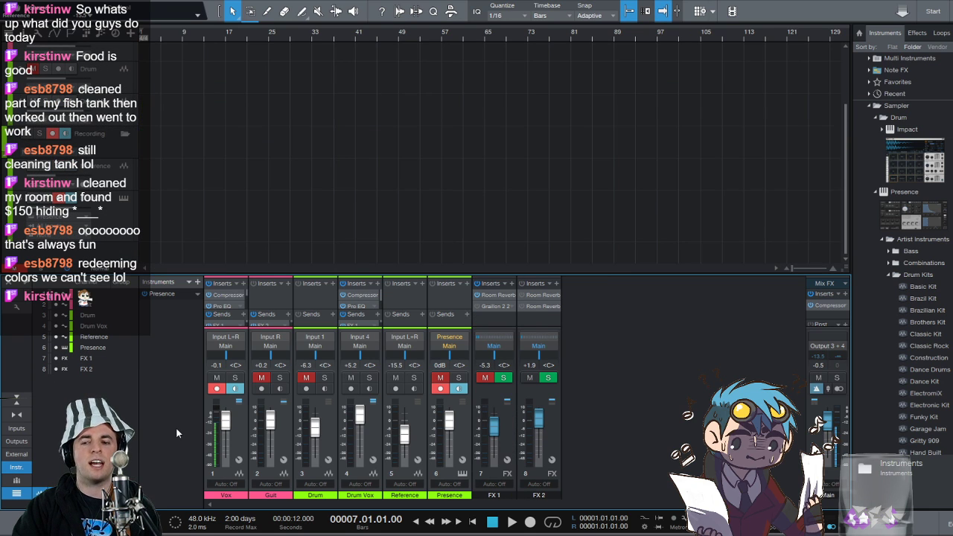
key(ctrl+z)
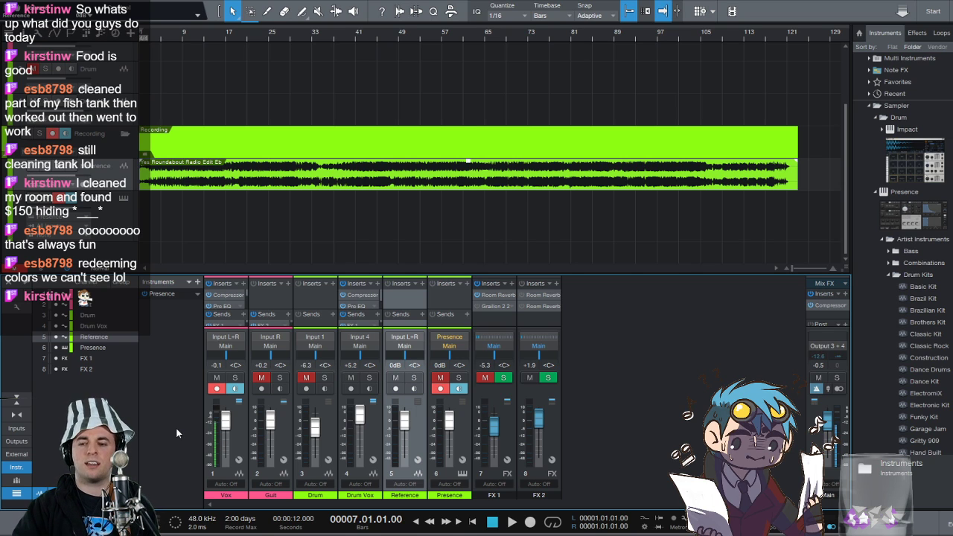
key(ctrl+z)
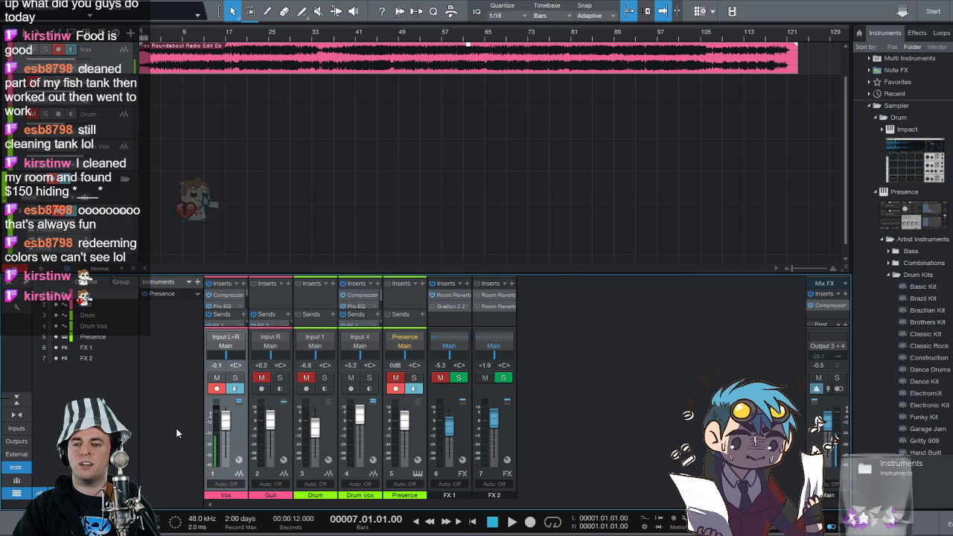
Step: Redo the Reference track setup with the Roundabout KYO Eb clip
key(ctrl+y)
key(ctrl+y)
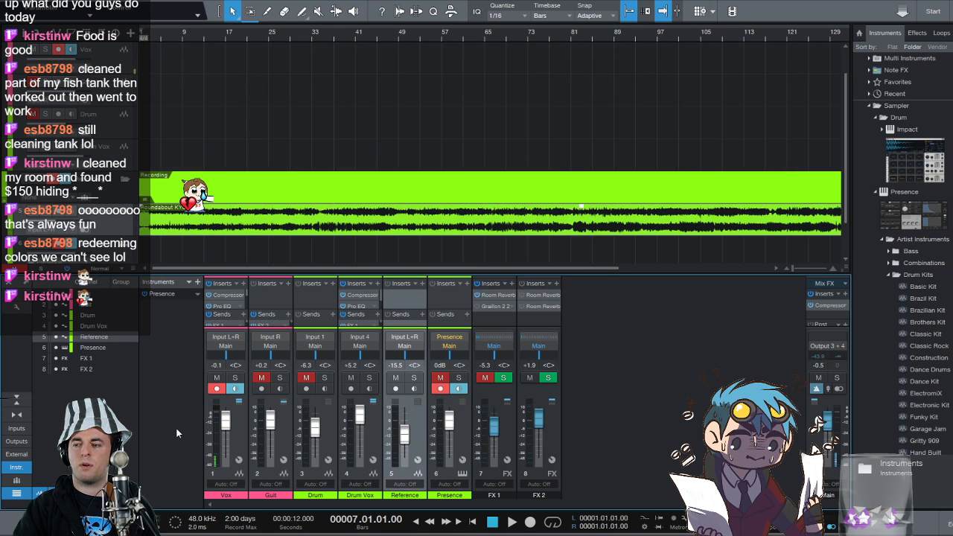
key(ctrl+y)
key(ctrl+y)
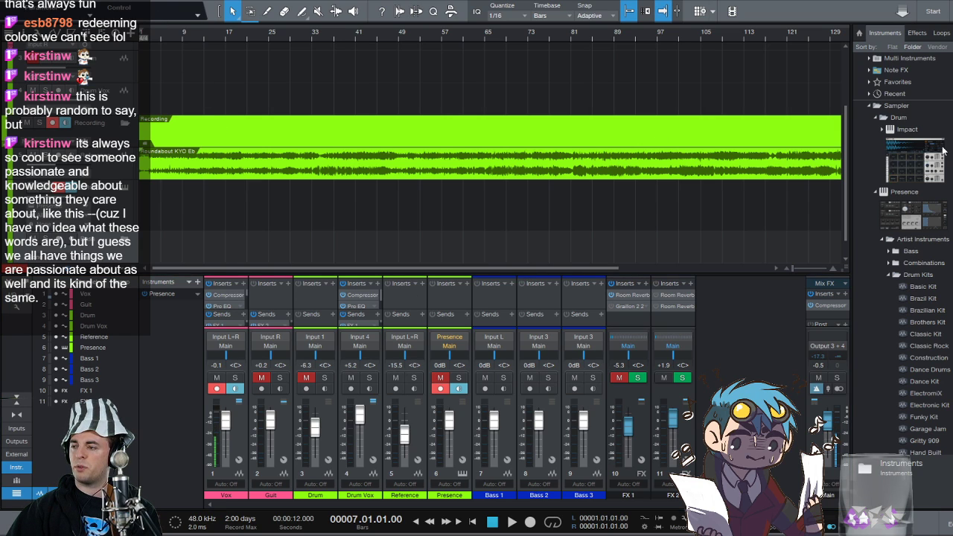
Step: Select the Bass 1, Bass 2 and Bass 3 channels together and put all three on Input 3
click(729, 331)
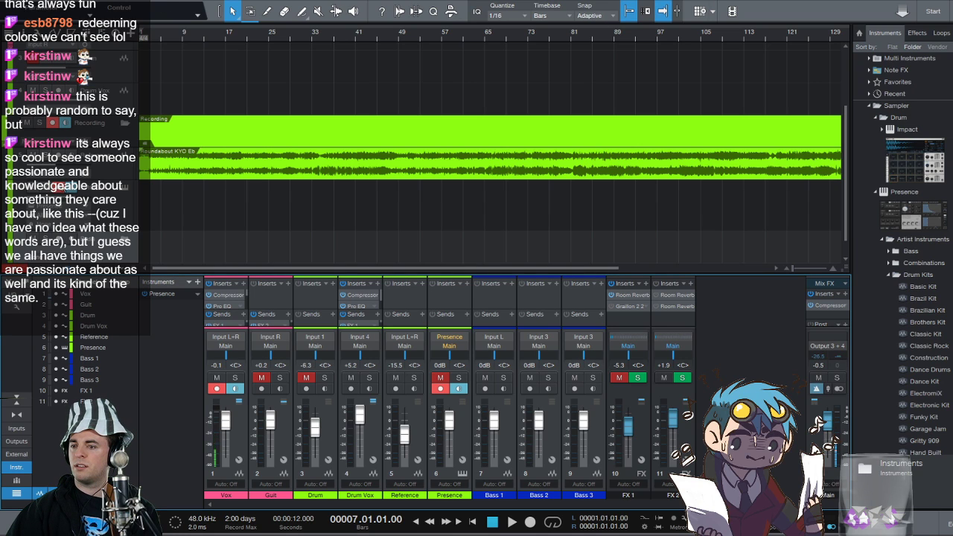
click(356, 229)
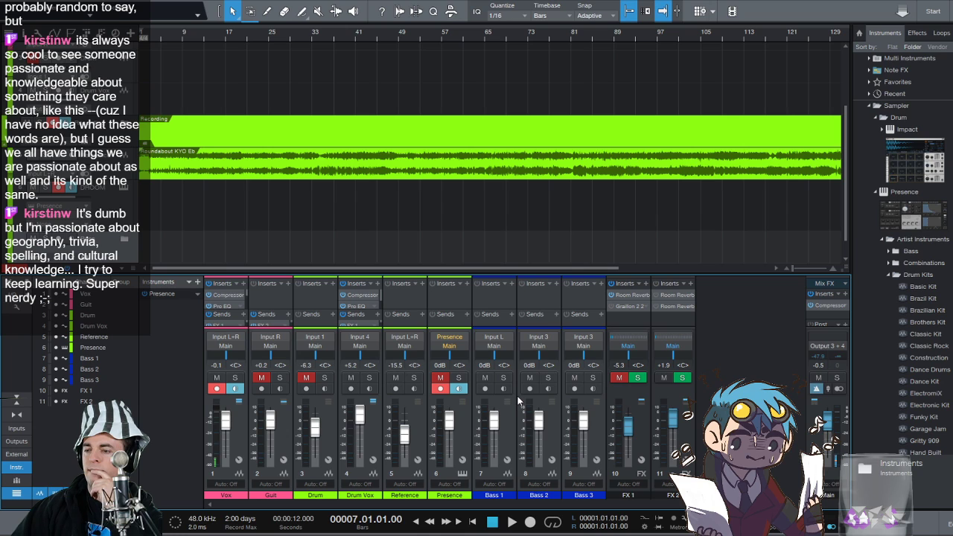
click(585, 300)
shift+click(481, 301)
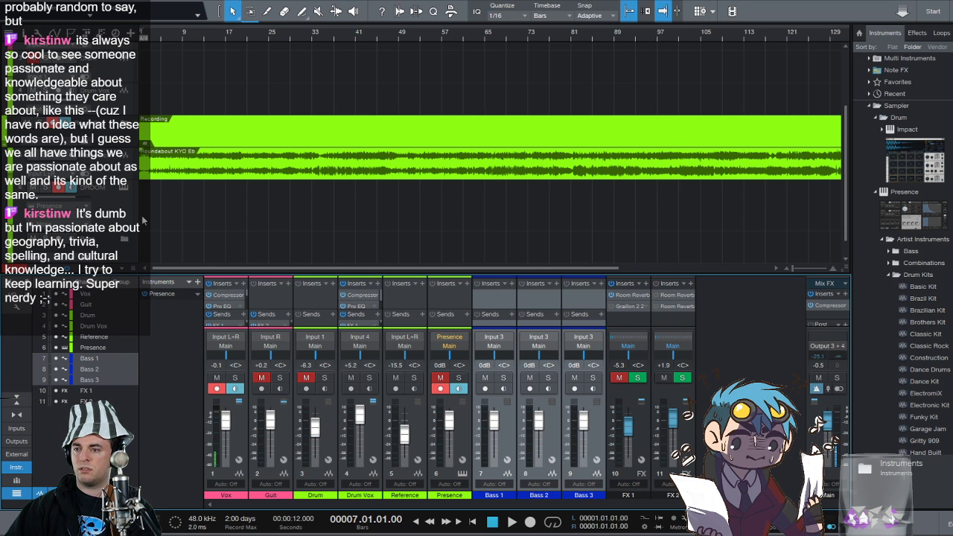
Step: Delete the three Bass tracks, close the song and reopen Roundabout from the recent files
scroll(156, 215, down, 1)
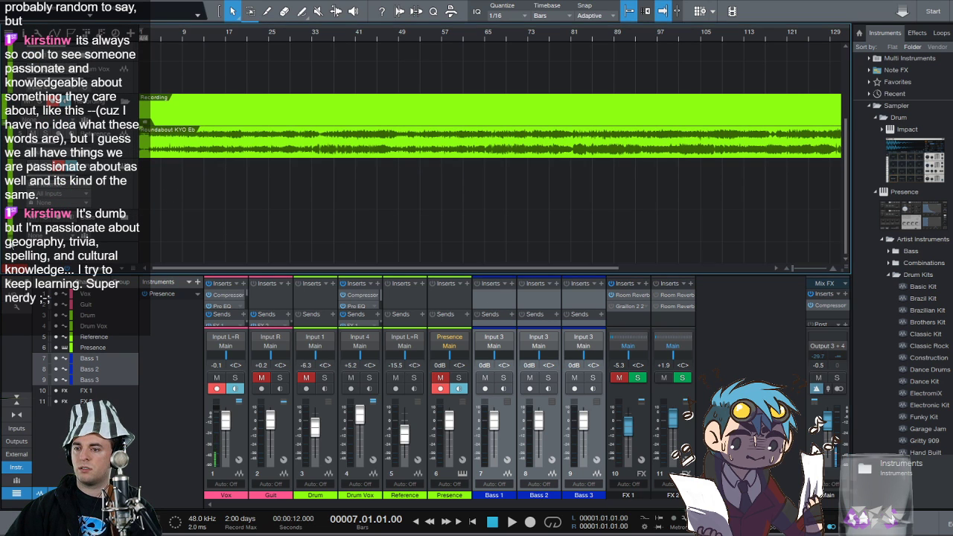
scroll(491, 152, down, 2)
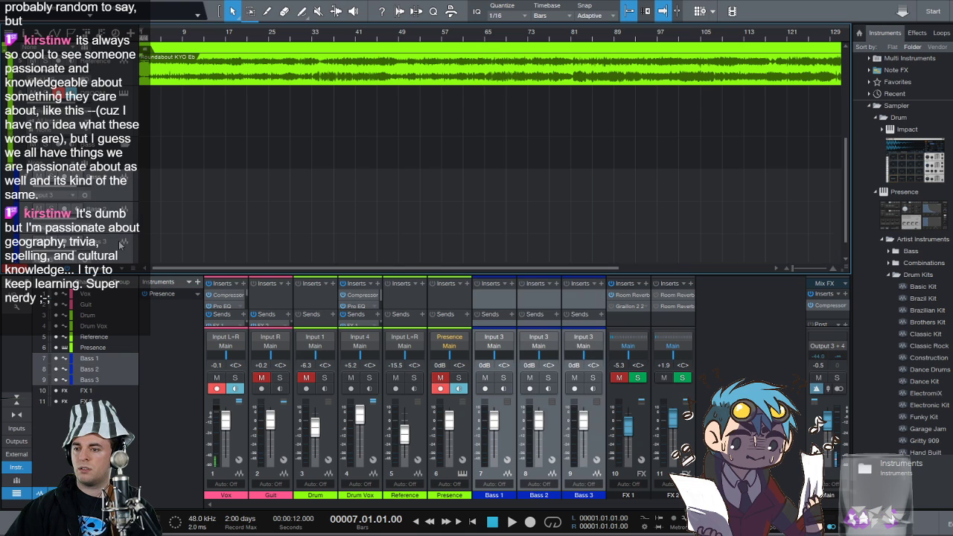
key(Delete)
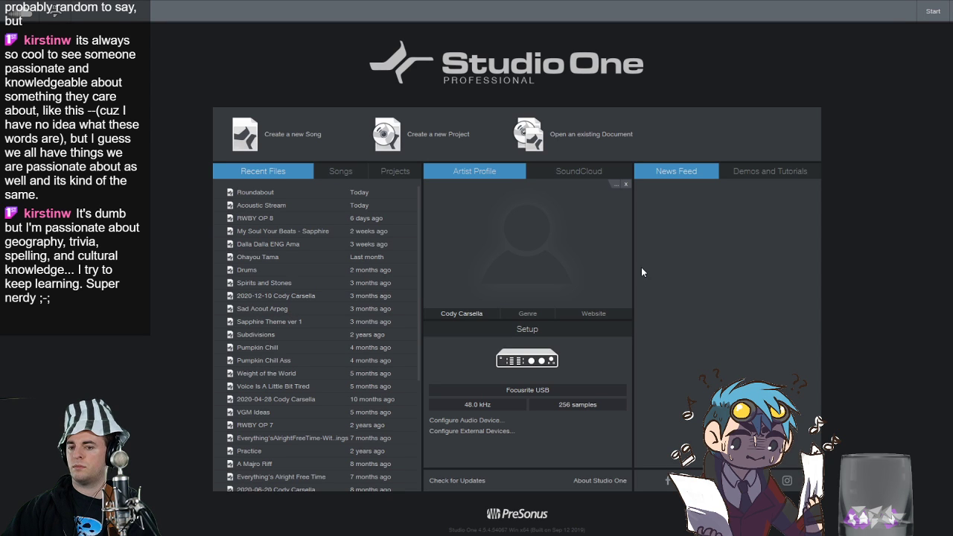
click(259, 190)
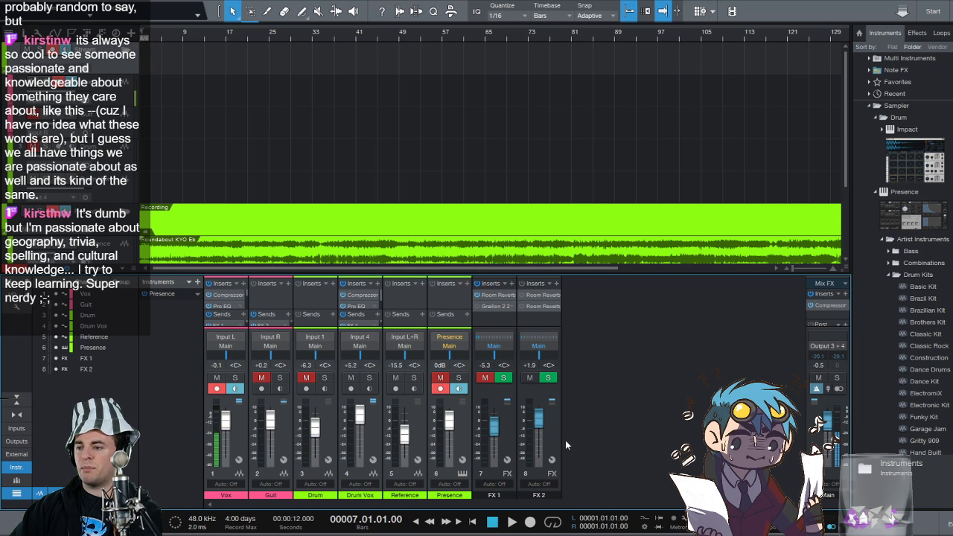
Step: Below the DROOM track, add a Bass folder with three blue audio tracks, Bass 1, Bass 2 and Bass 3, on Input L
click(465, 430)
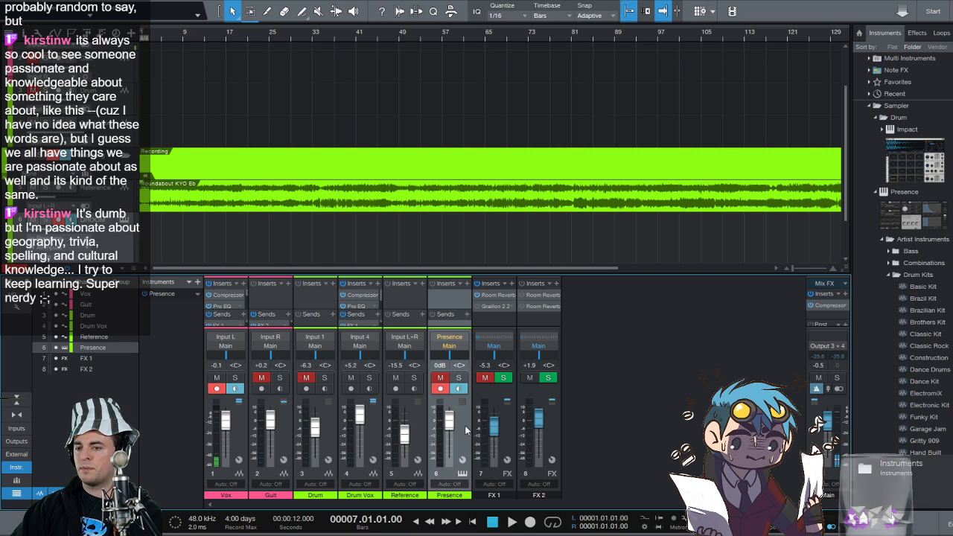
scroll(110, 236, down, 2)
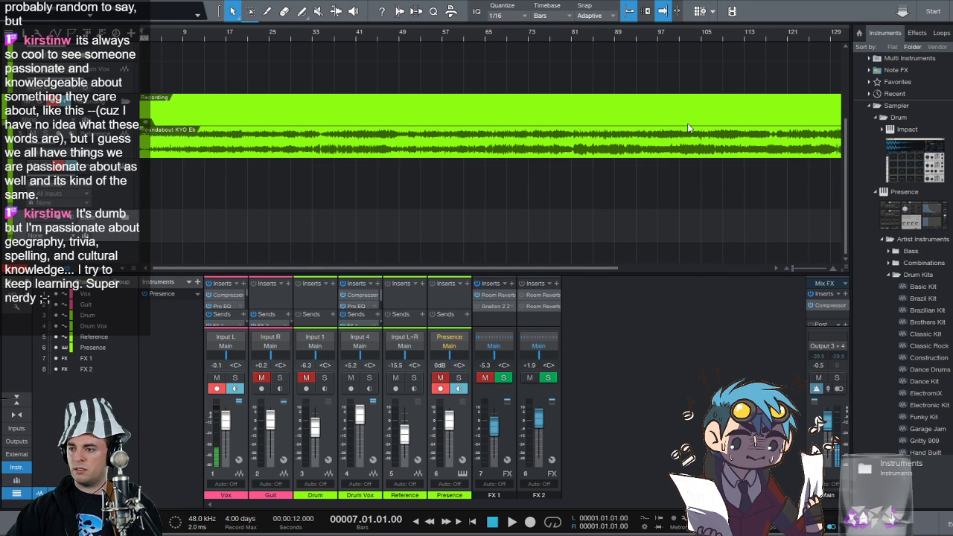
double_click(560, 340)
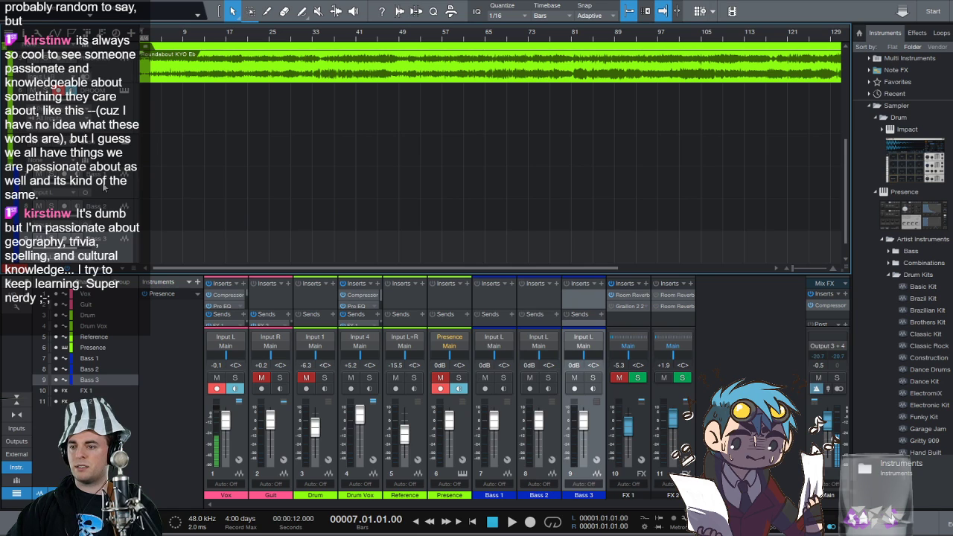
Step: Set the input of the Bass 1, Bass 2 and Bass 3 tracks to Input 3
key(Up)
key(Up)
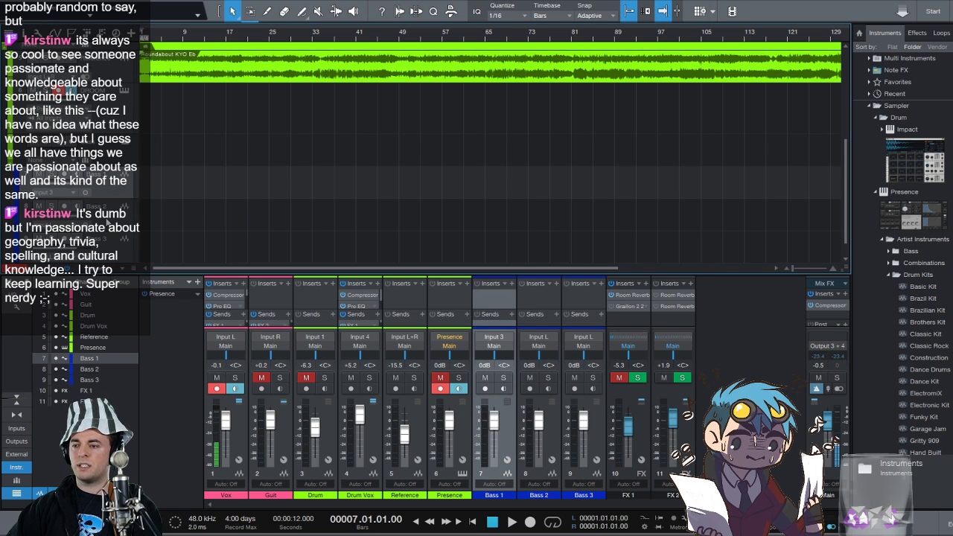
key(Down)
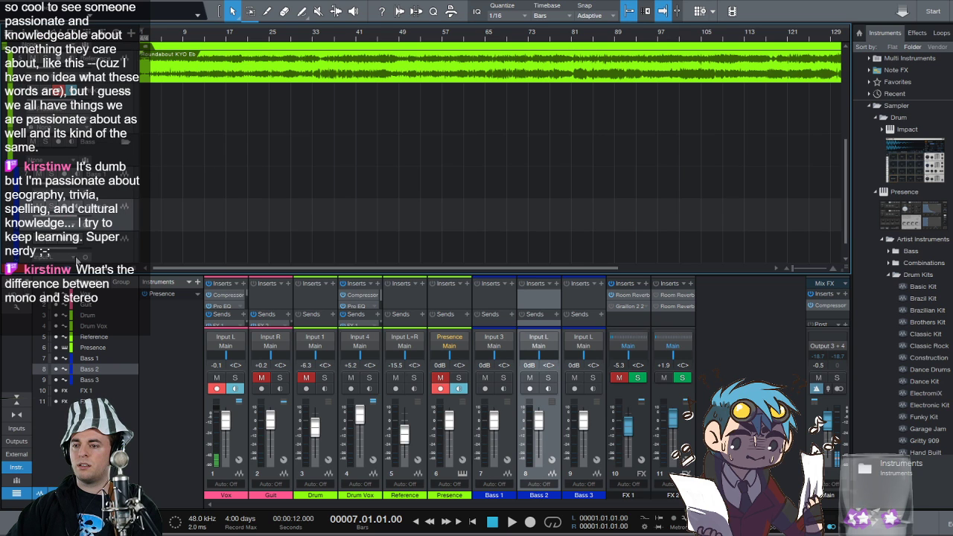
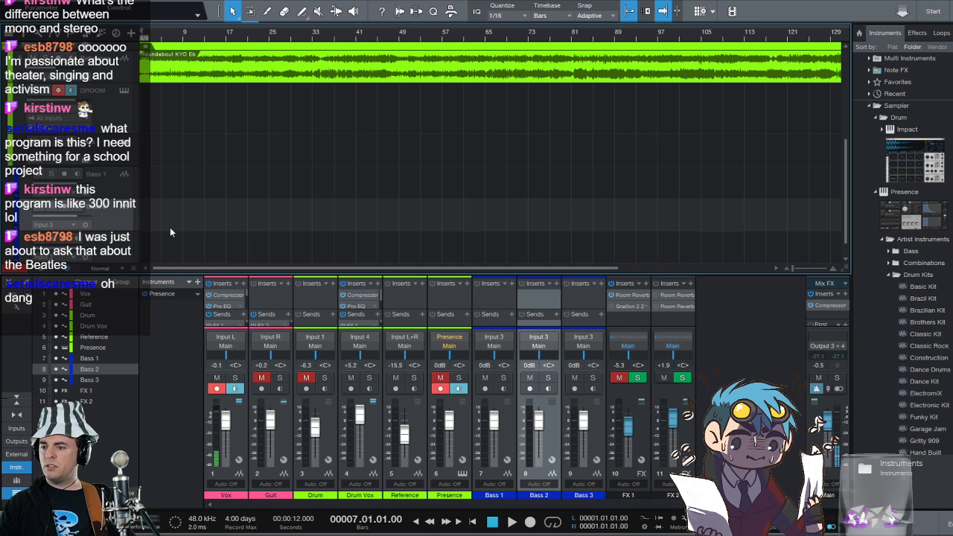
Step: Test Bass 1 with recording armed on Input 3, and again with its input set to Input 4
click(485, 389)
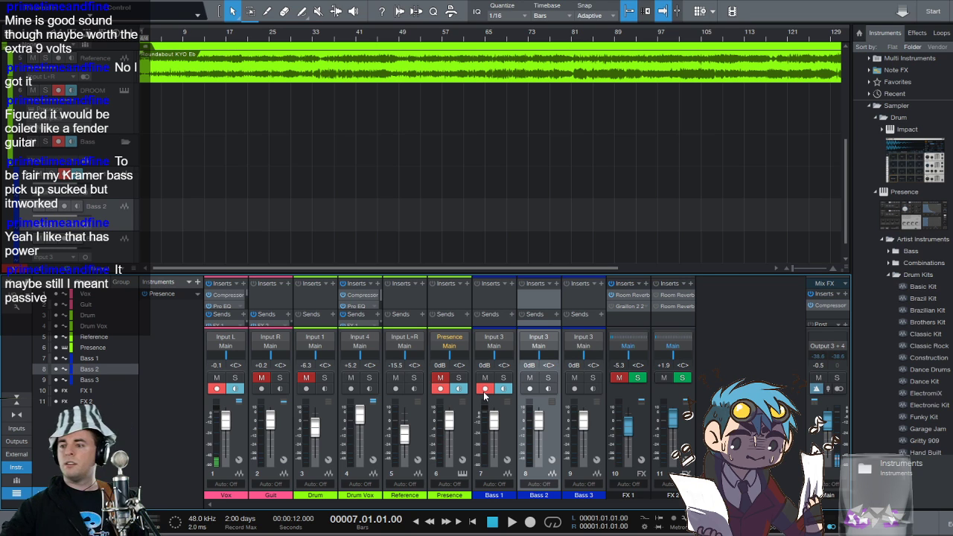
click(485, 389)
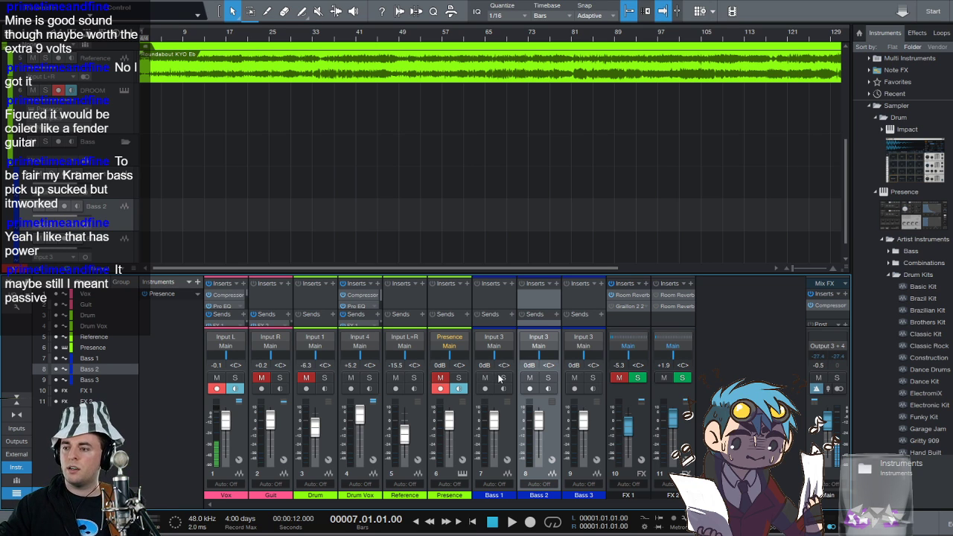
click(486, 388)
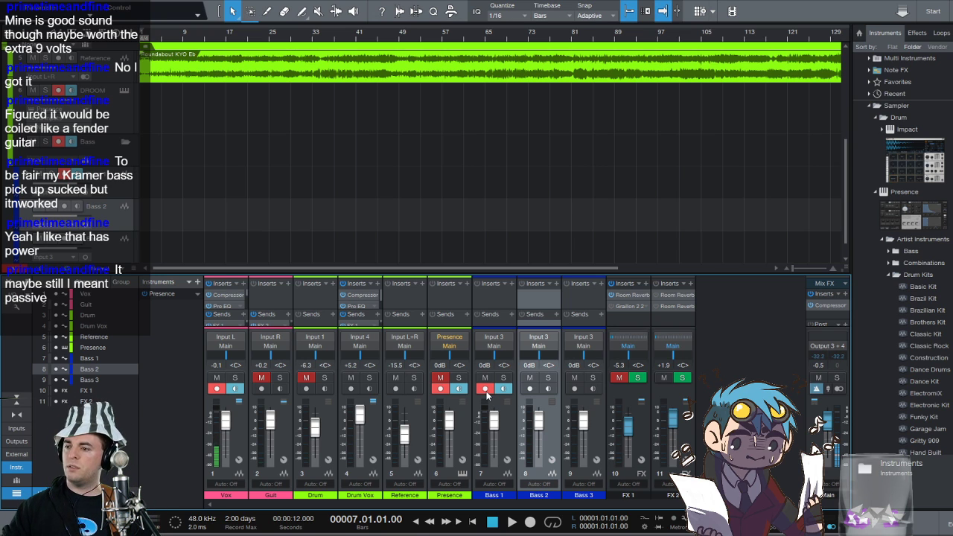
click(485, 388)
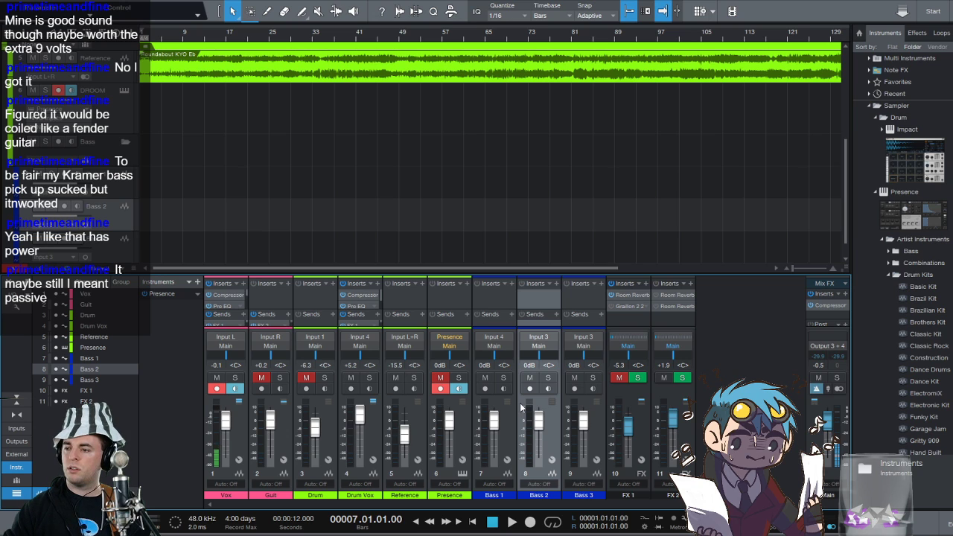
click(485, 387)
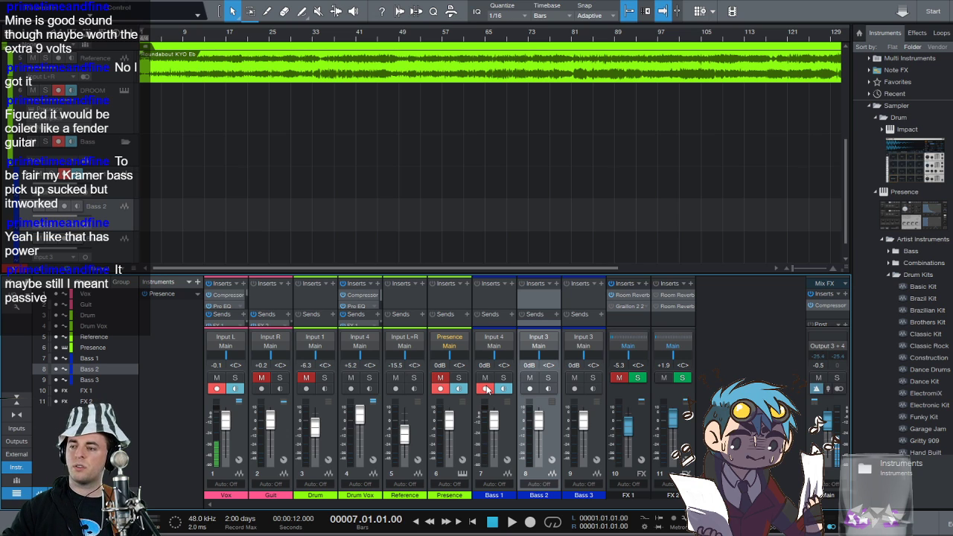
Step: Set Bass 1's input to Input 2 with recording armed and lower its channel volume to about -7.2 dB
click(486, 388)
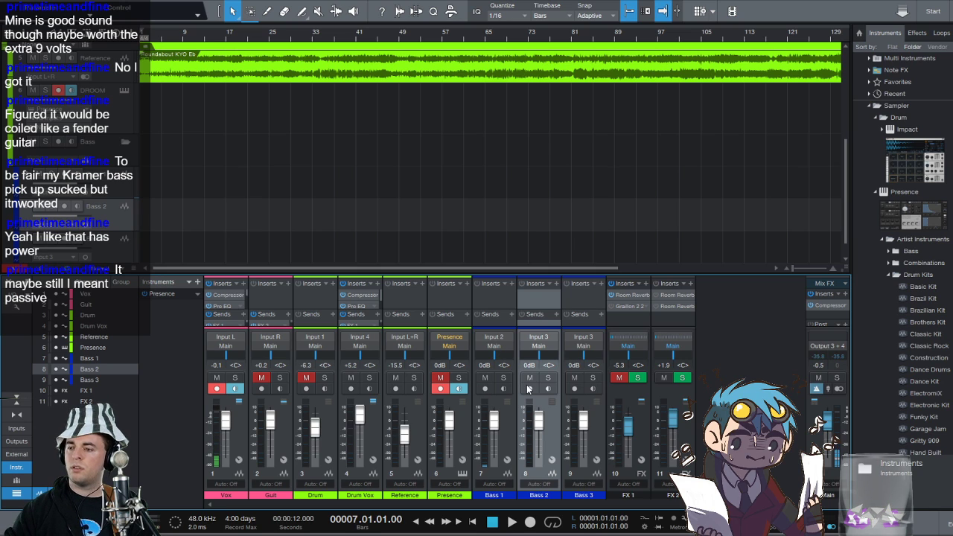
click(485, 387)
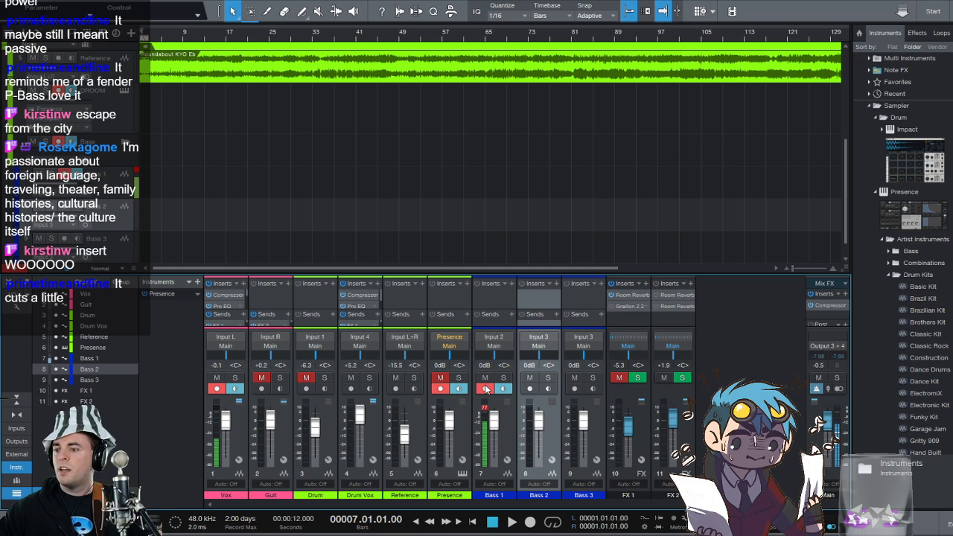
mouse_move(494, 424)
mouse_down()
mouse_move(501, 439)
mouse_move(497, 432)
mouse_up()
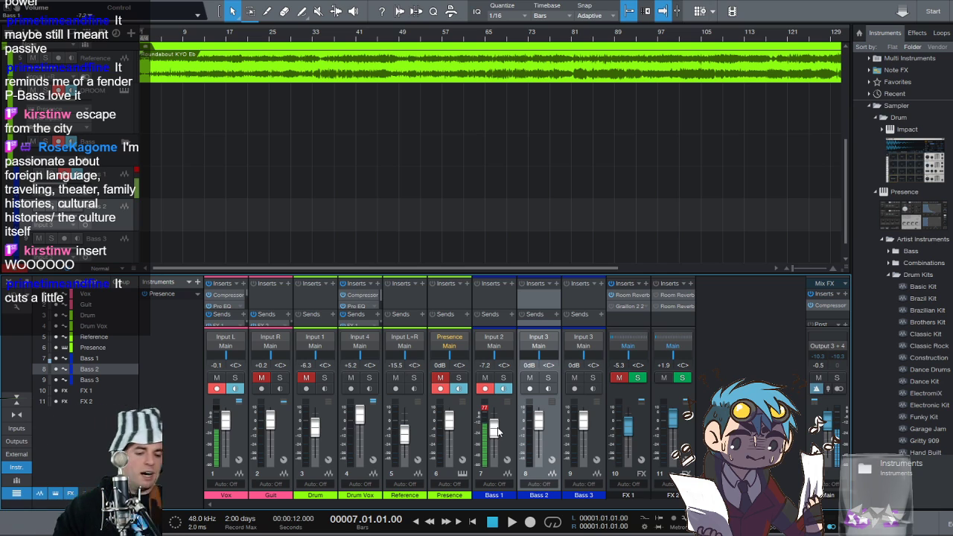